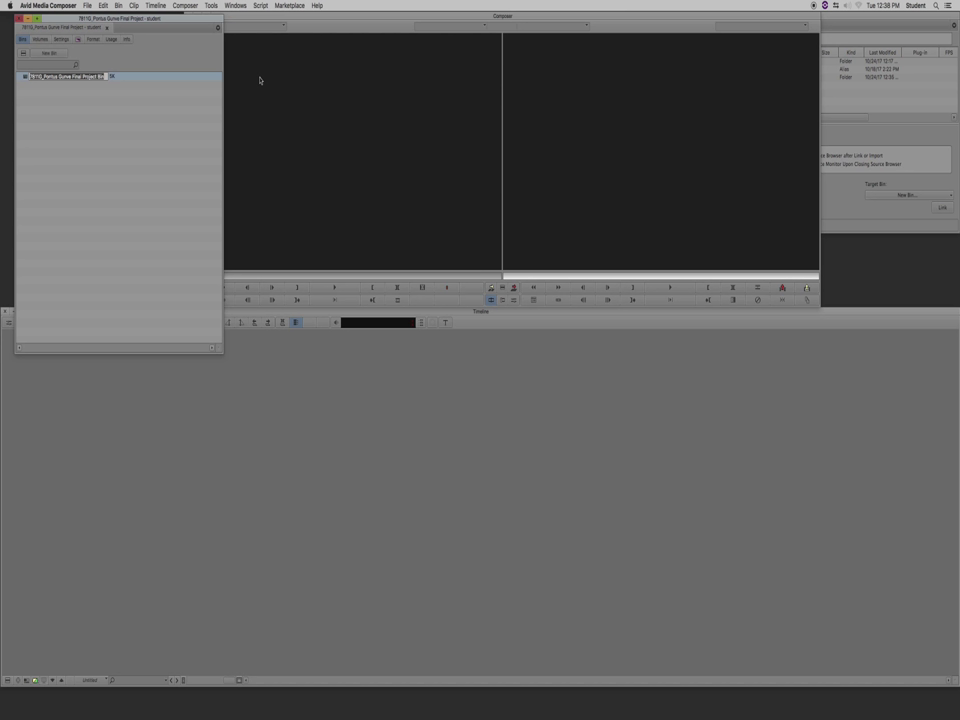
Name the project's new bin Day 01 Media and enlarge its window vertically.
type("Day 3 S")
type(" Media")
key("Return")
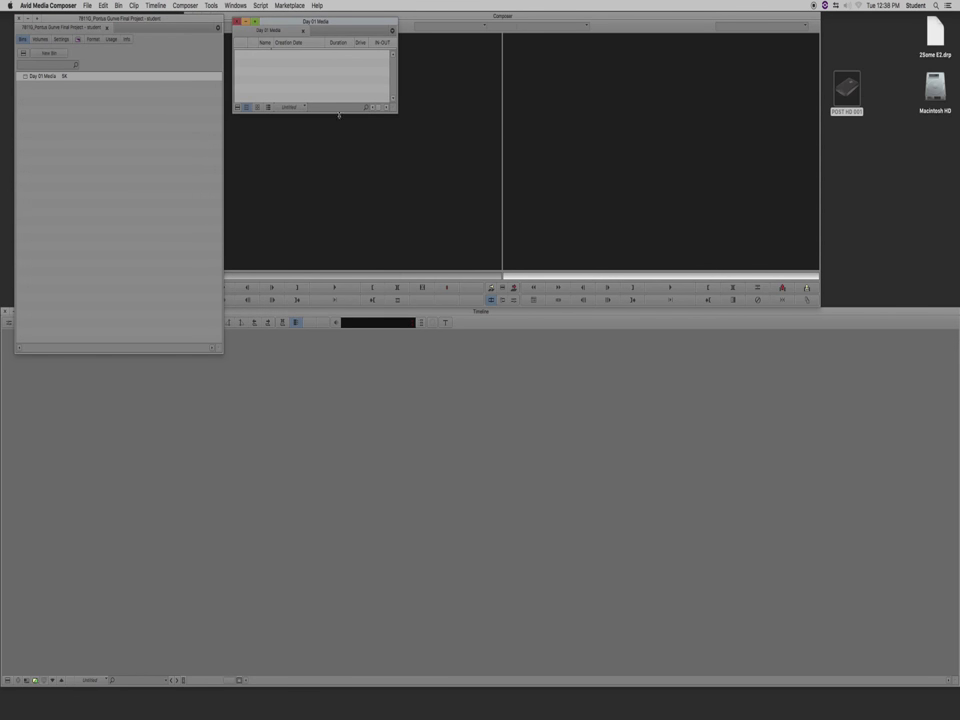
left_click(255, 21)
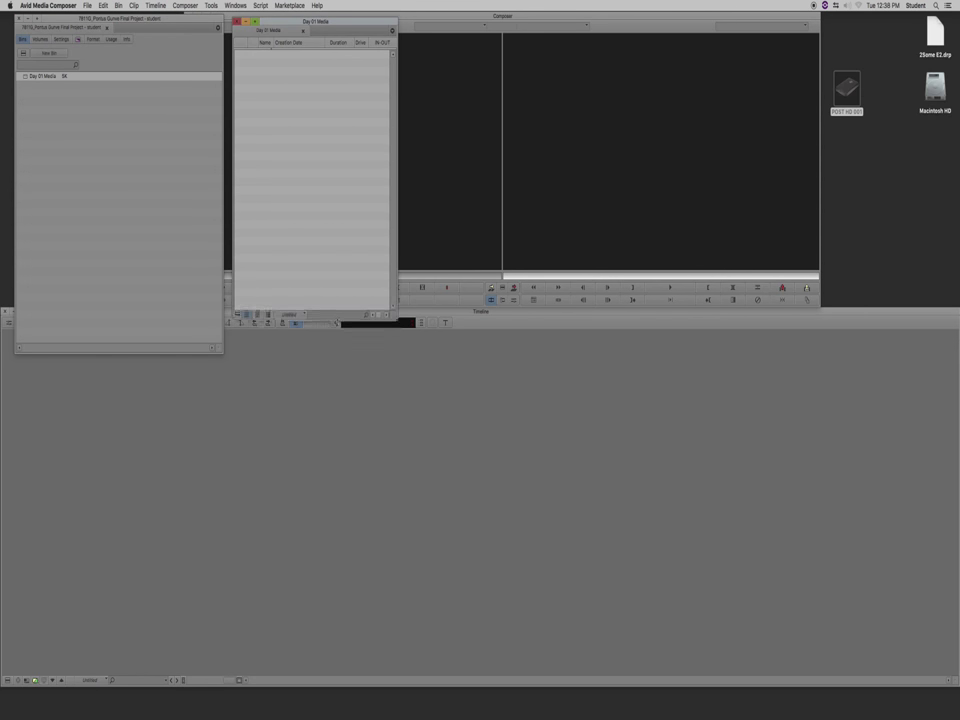
Open the Source Browser from the Day 01 Media bin, then place it beside the bin and make it taller.
right_click(285, 62)
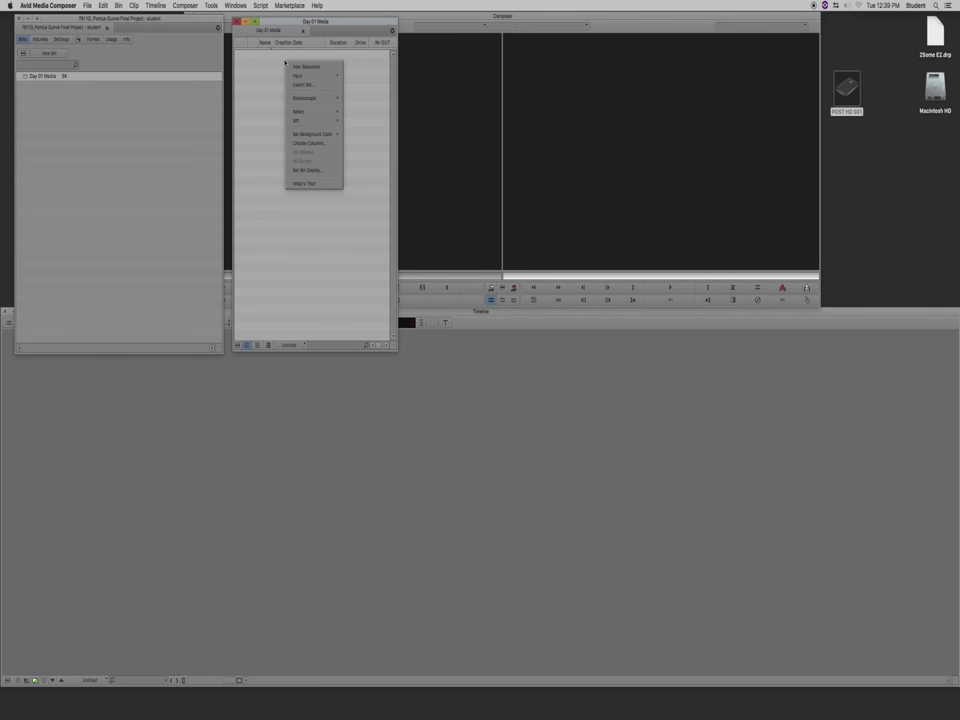
mouse_move(297, 76)
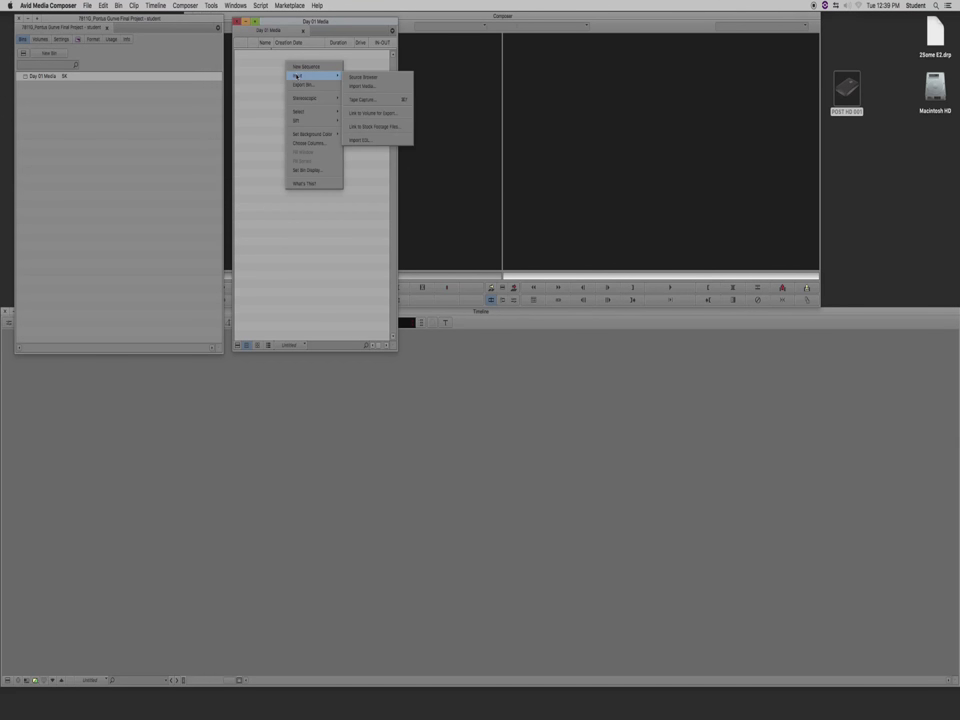
left_click(358, 78)
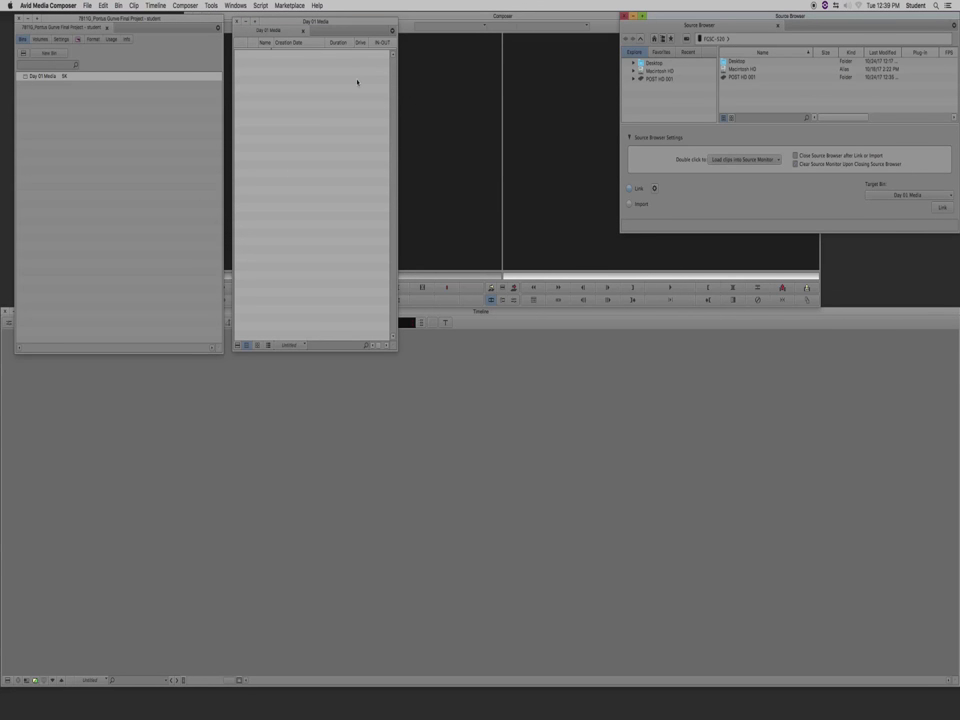
left_click_drag(800, 16, 579, 21)
left_click_drag(620, 238, 620, 352)
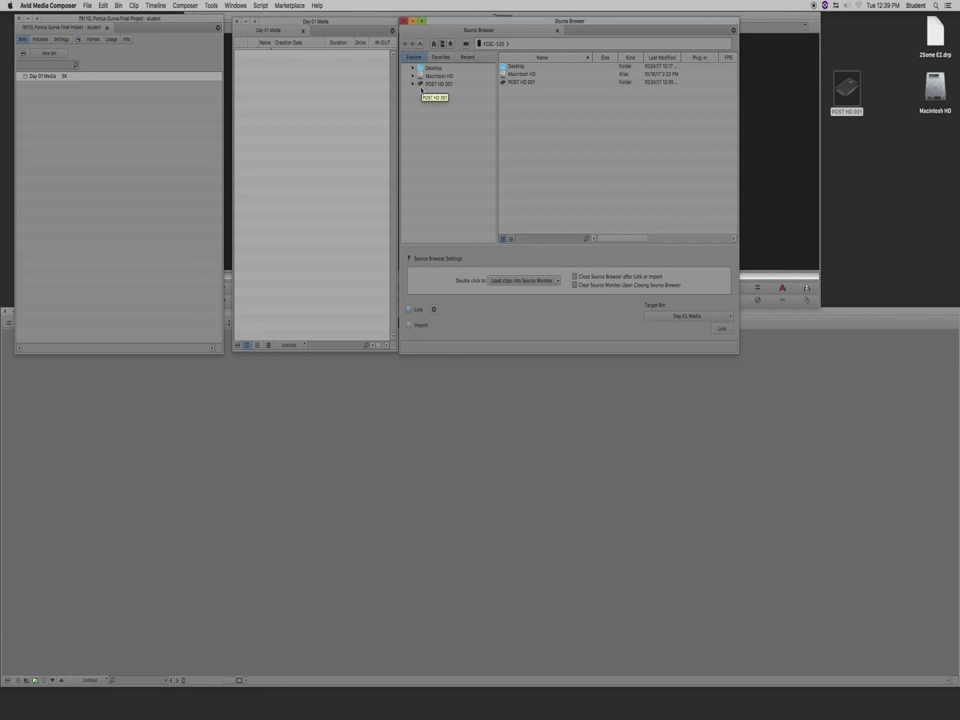
Link the PRIVATE folder inside PWS 1 MOS MEDIA on POST HD 001 to the Day 01 Media bin.
left_click(421, 86)
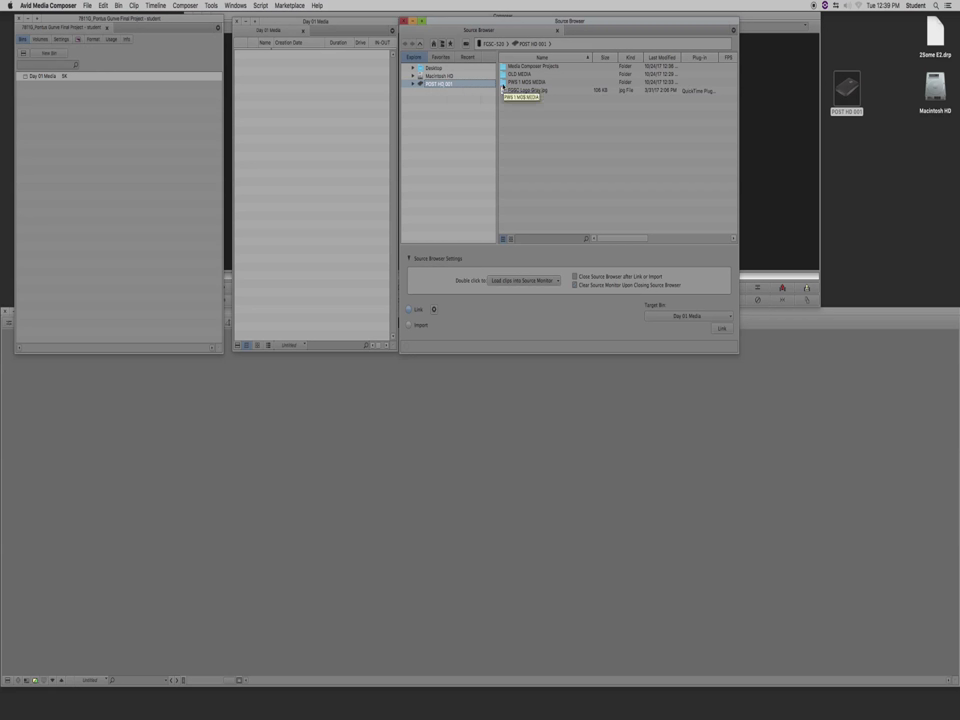
left_click(503, 88)
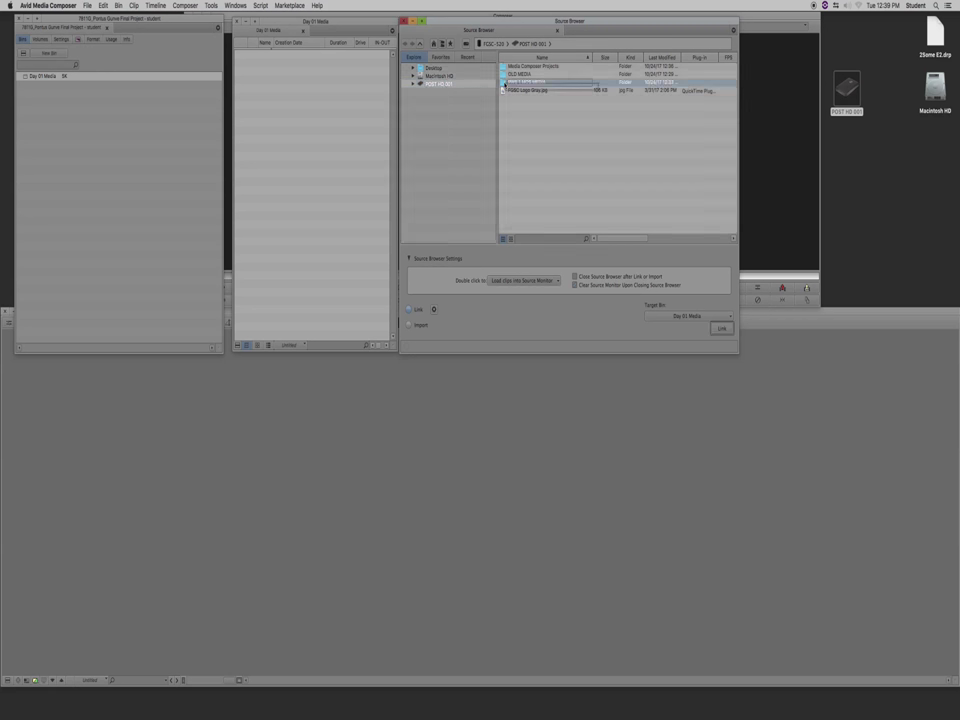
double_click(503, 88)
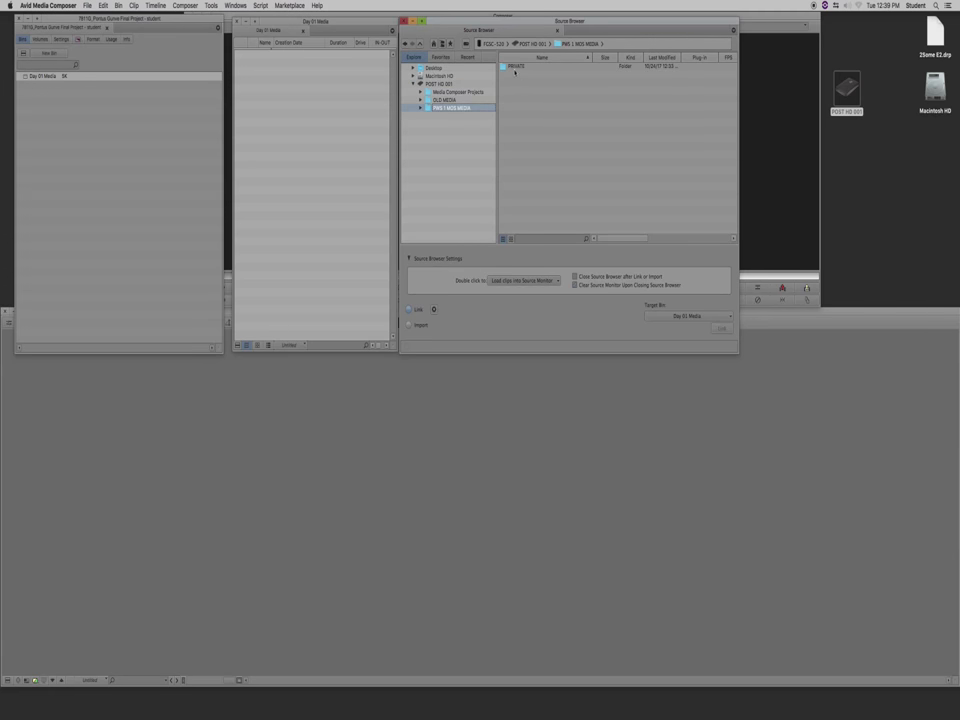
left_click(514, 67)
left_click(726, 330)
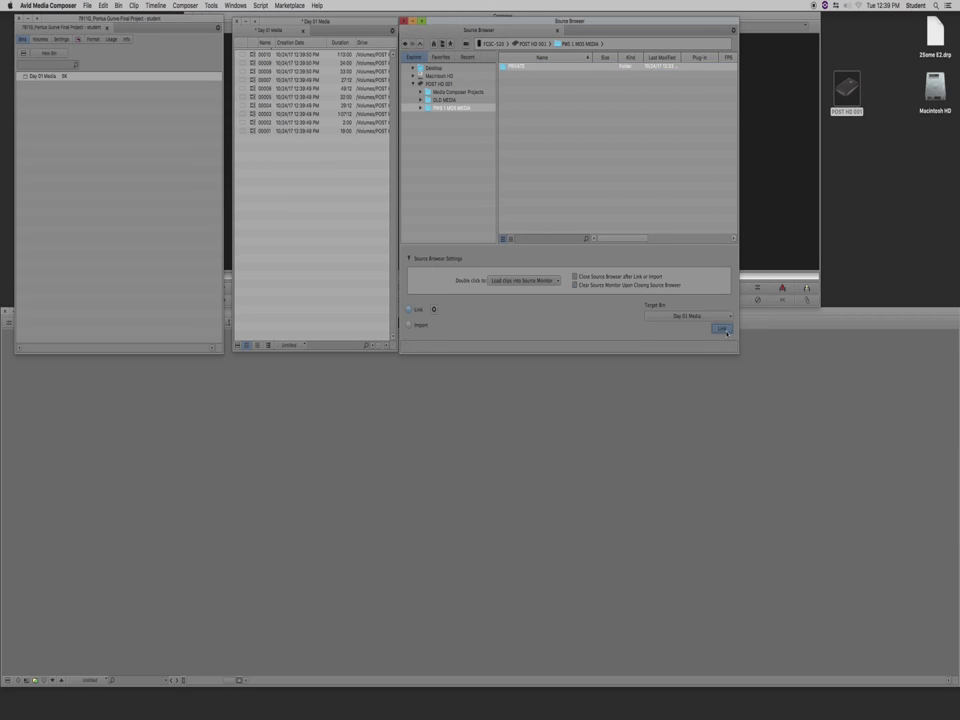
Widen the Day 01 Media bin to show more clip columns and place it over the timeline, clear of the Composer monitors.
left_click(381, 61)
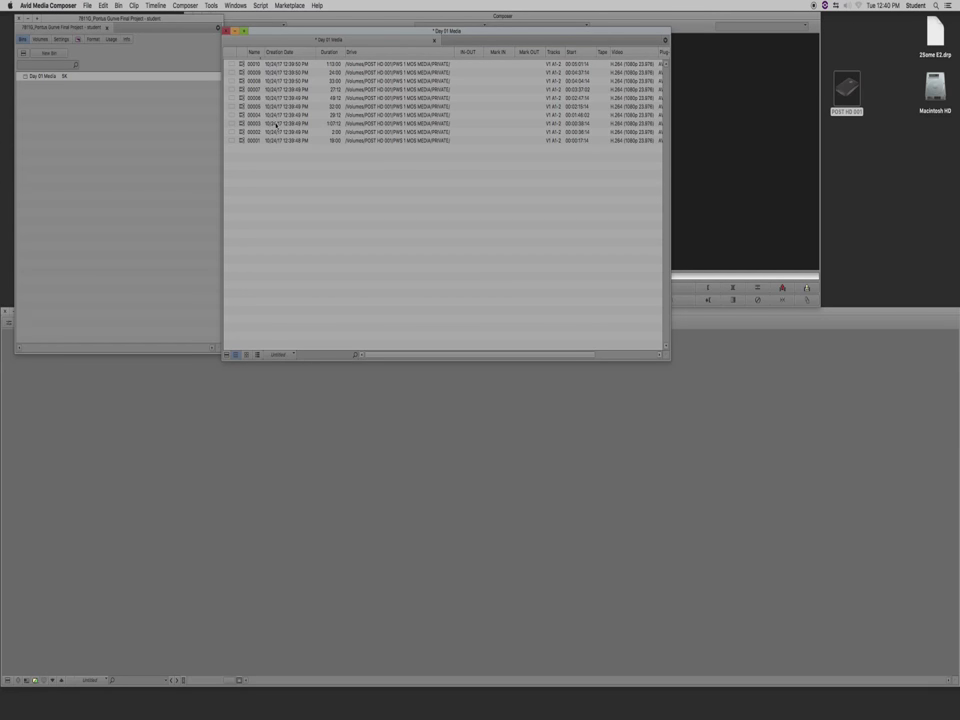
left_click_drag(258, 39, 363, 266)
left_click(335, 28)
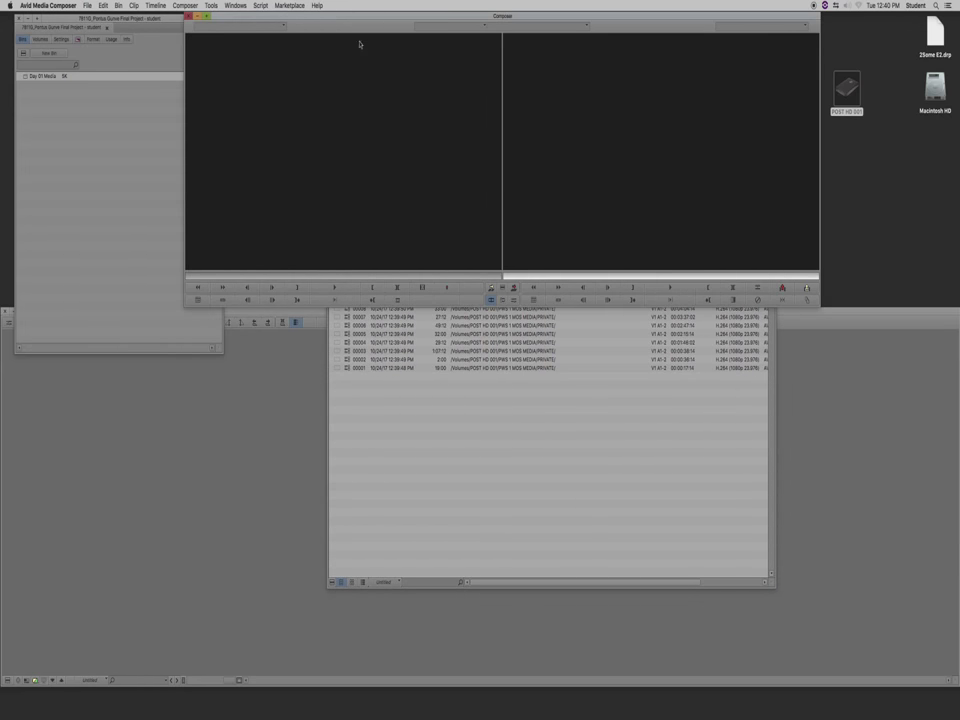
left_click(681, 394)
left_click_drag(614, 254, 457, 322)
Preview clips 00001, 00002, 00006, 00003 and 00004 in the source monitor.
left_click(195, 434)
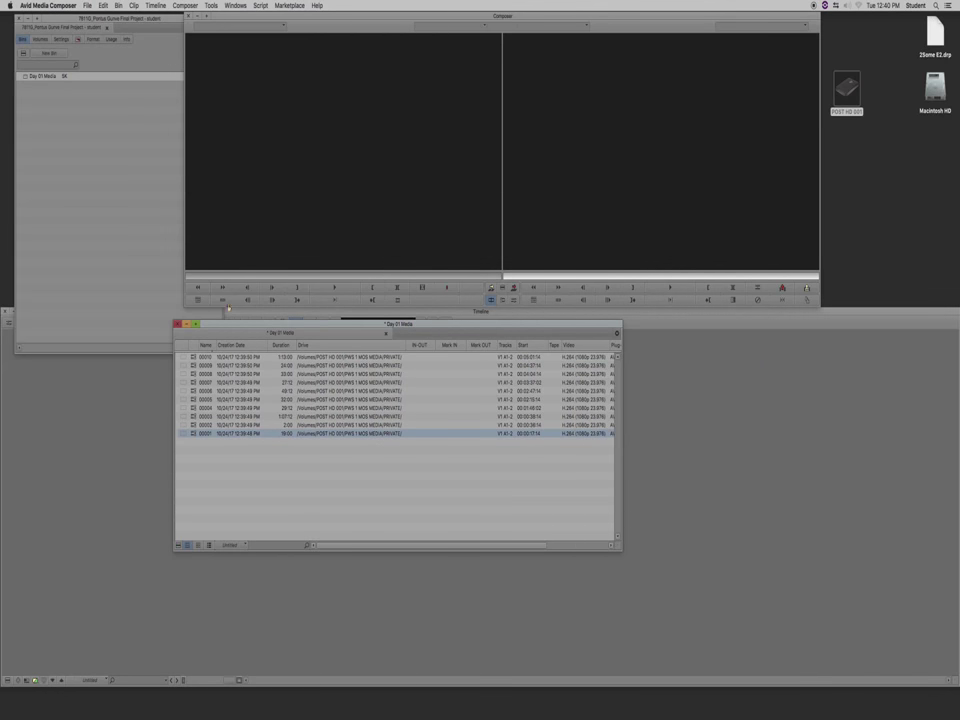
double_click(195, 434)
double_click(192, 425)
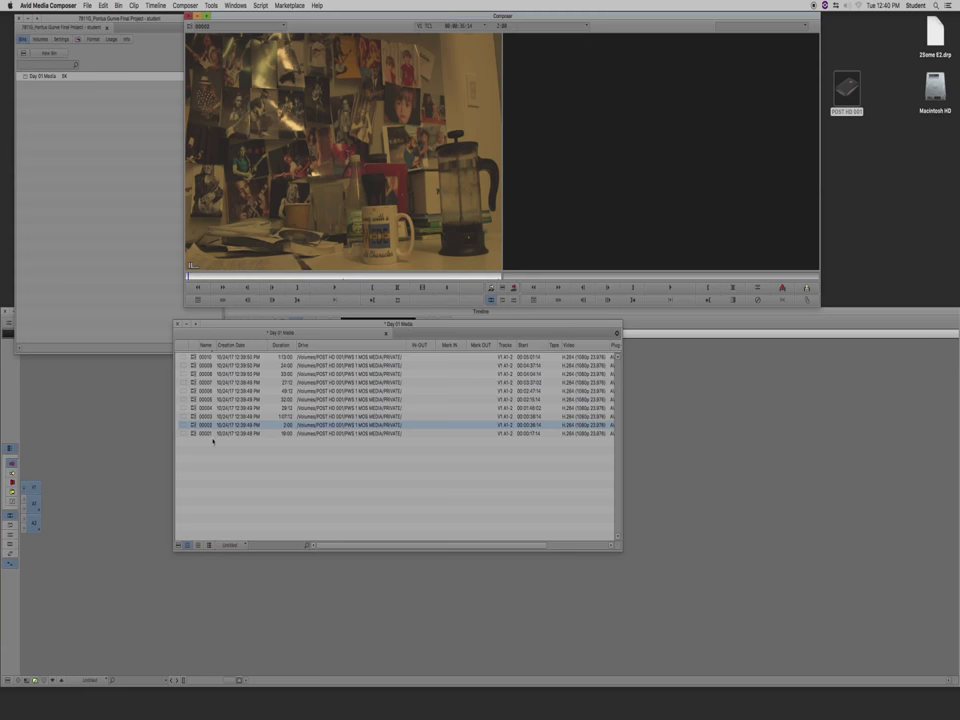
double_click(200, 390)
left_click(301, 274)
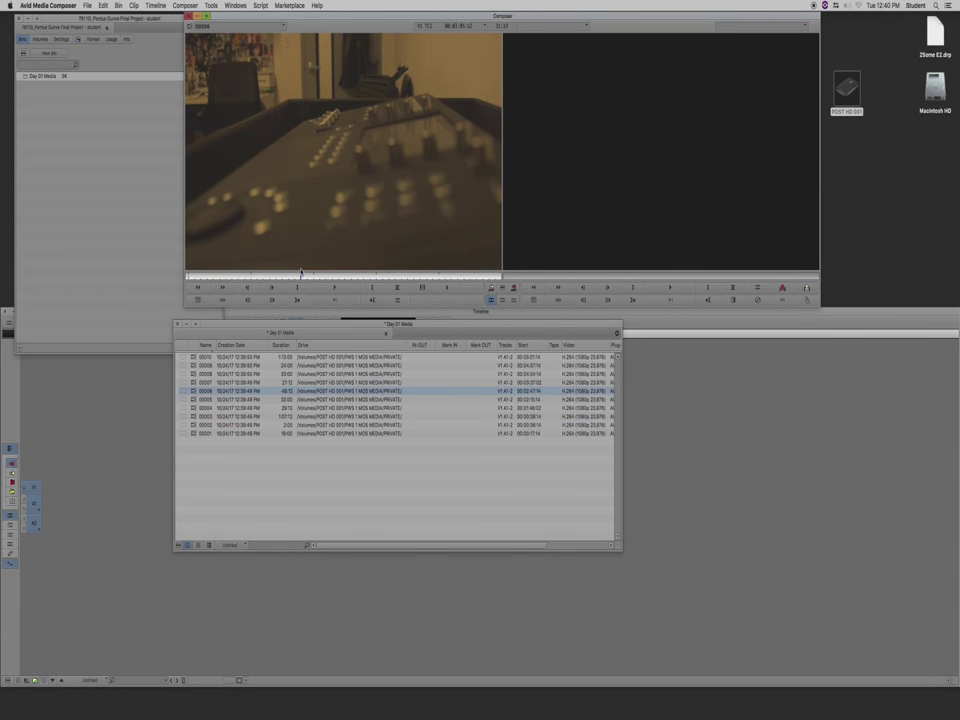
double_click(191, 418)
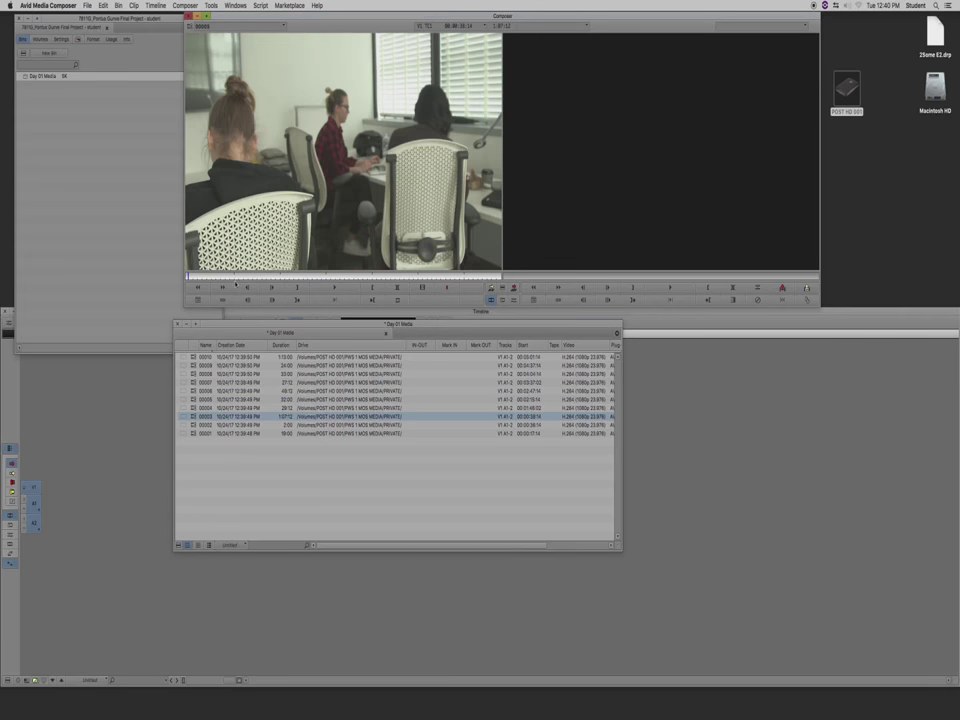
double_click(205, 408)
Narrow the Day 01 Media bin window to the source monitor's width and extend it upward over the Composer.
left_click_drag(223, 326, 235, 316)
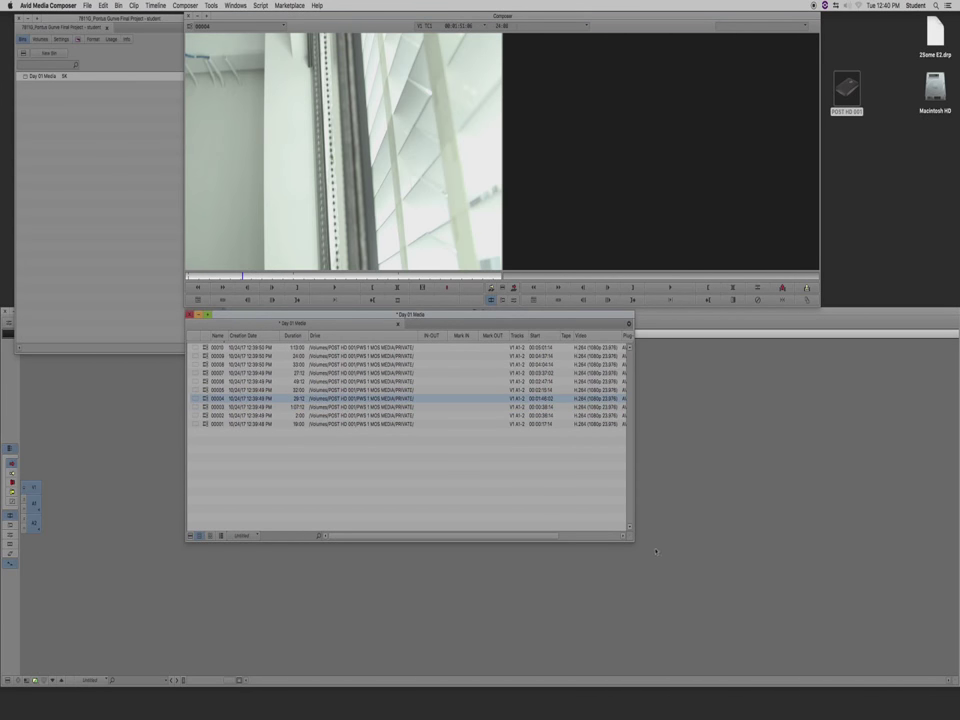
left_click_drag(632, 539, 502, 556)
left_click(250, 478)
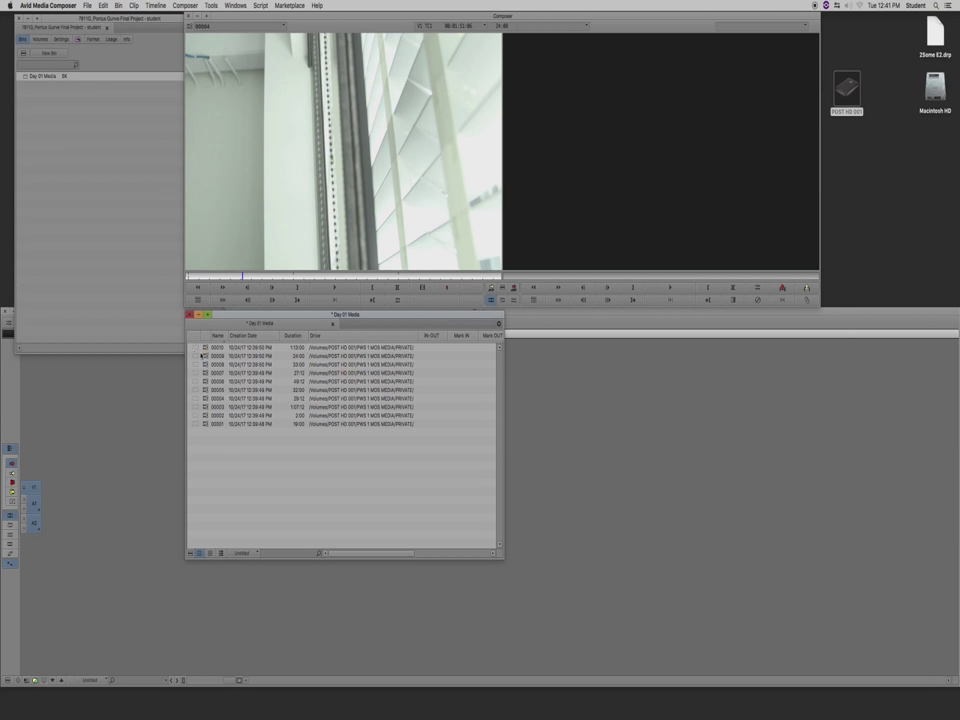
left_click_drag(254, 311, 254, 14)
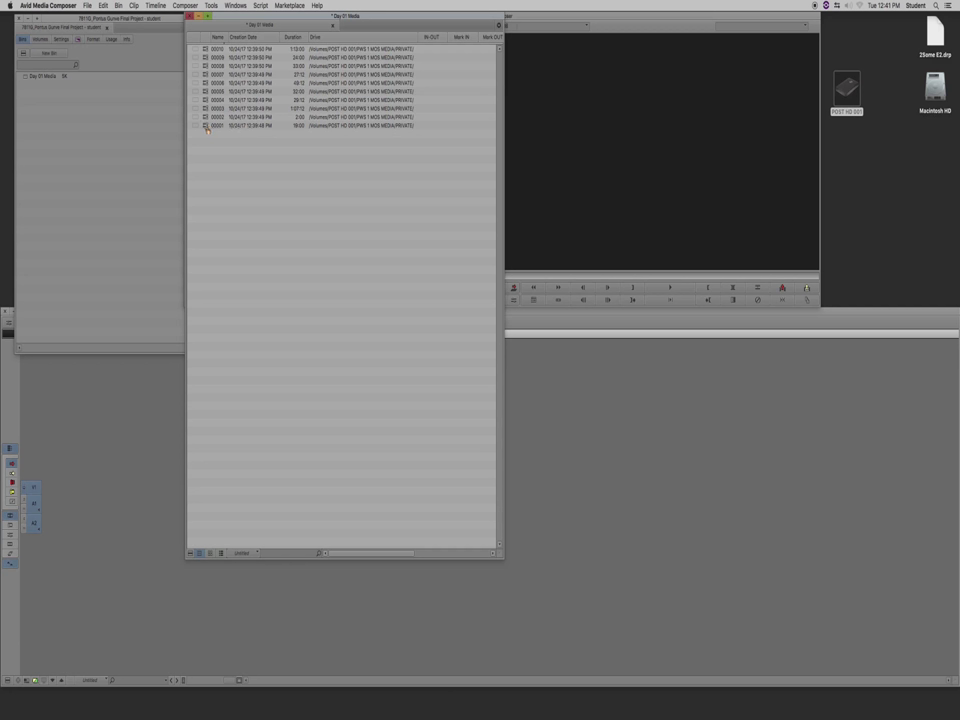
Load clip 00010 into the source monitor and move the bin window clear of its picture.
double_click(209, 130)
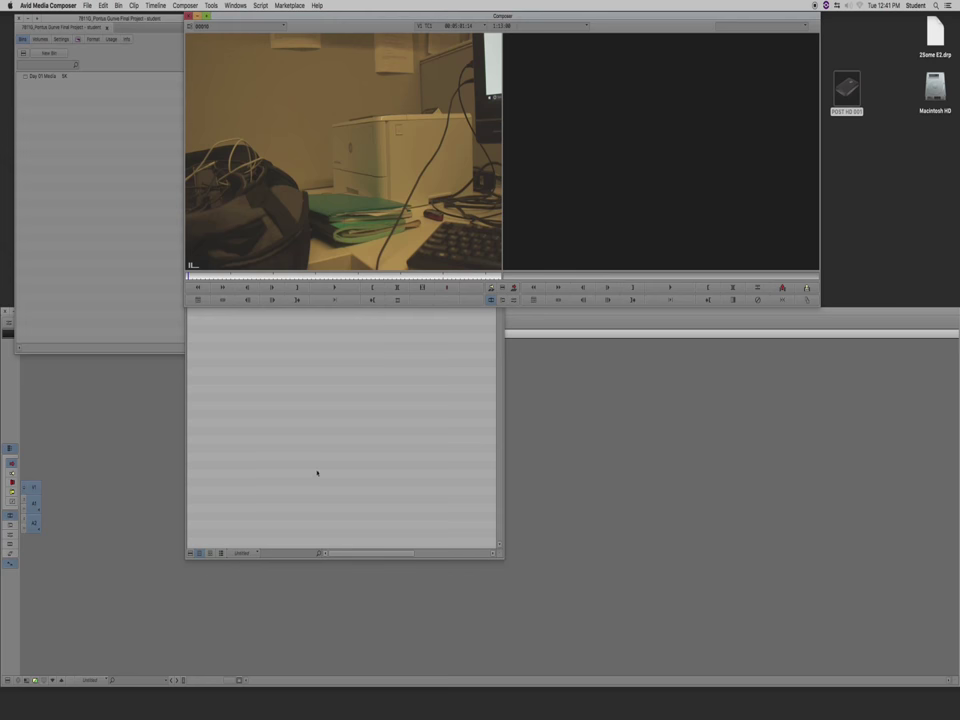
left_click(317, 473)
left_click_drag(312, 20, 731, 193)
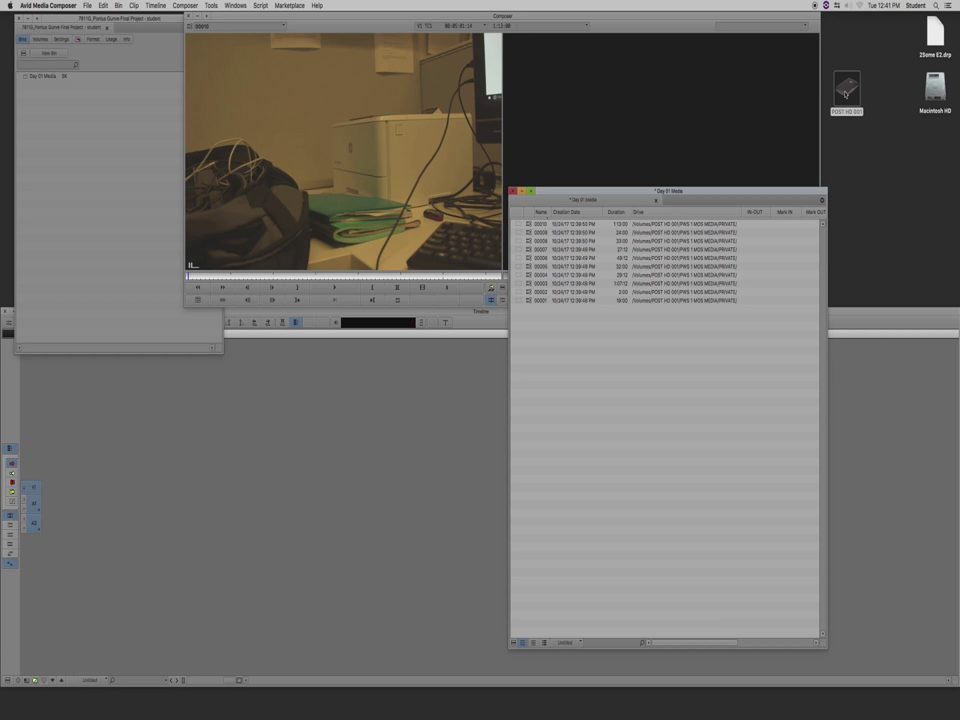
Switch to Finder, open the POST HD 001 drive and rename the PWS 1 MOS MEDIA folder as 01_PWS 1 MOS MEDIA.
double_click(846, 94)
left_click_drag(369, 71, 796, 175)
left_click(634, 219)
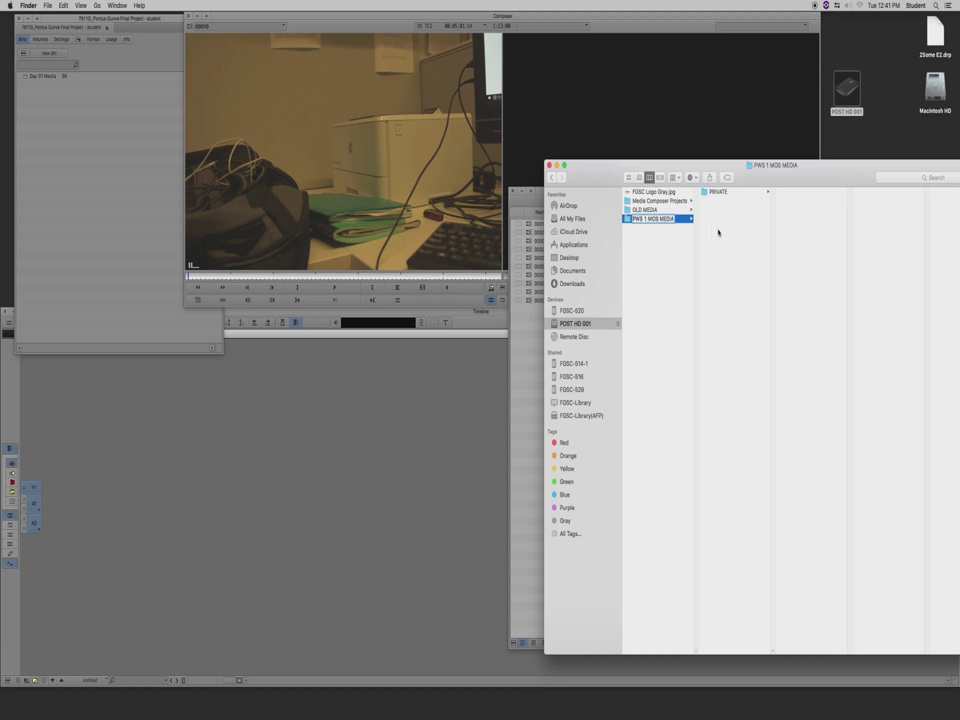
key("Left")
type("01_")
key("Return")
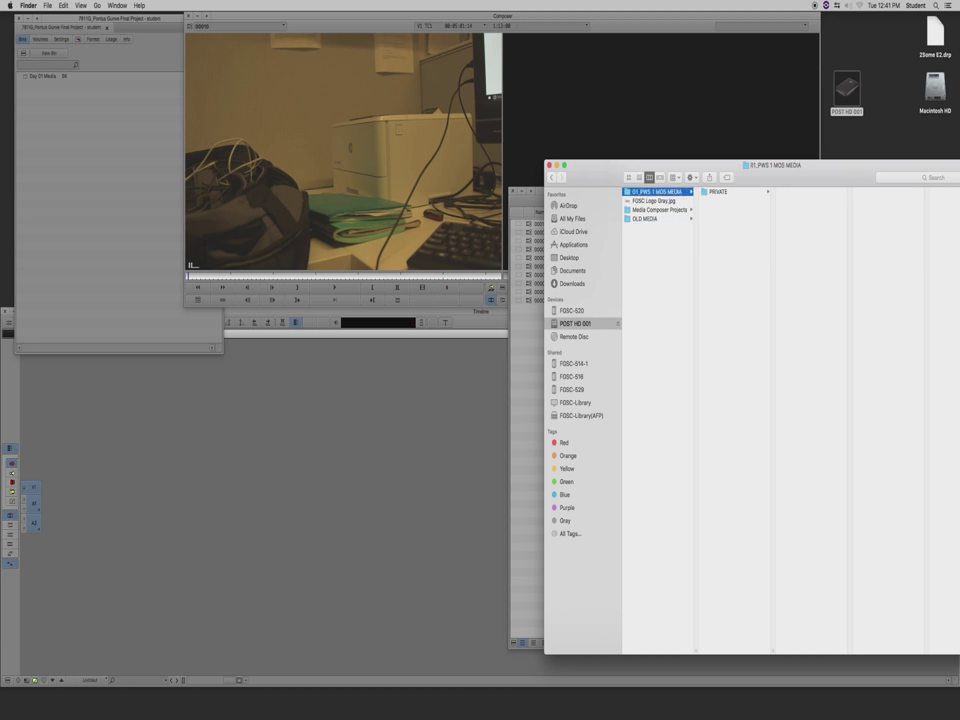
Switch back to Media Composer and check the linked clips and their drive paths in the Day 01 Media bin.
left_click(438, 380)
left_click(541, 191)
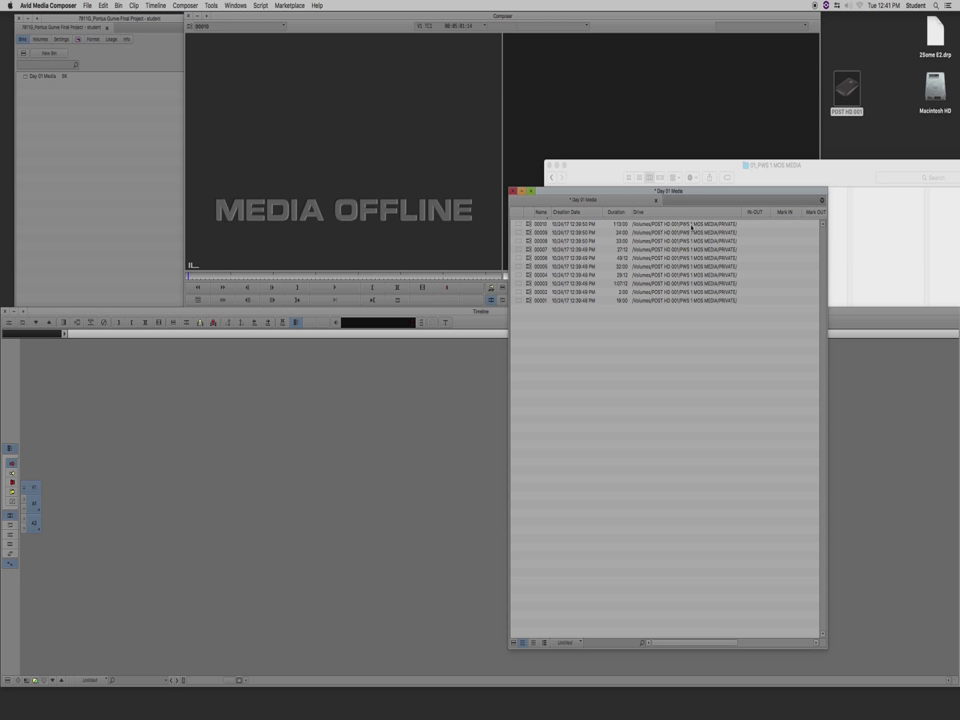
Return to Finder and remove the 01_ prefix so the media folder is named PWS 1 MOS MEDIA again.
left_click(606, 180)
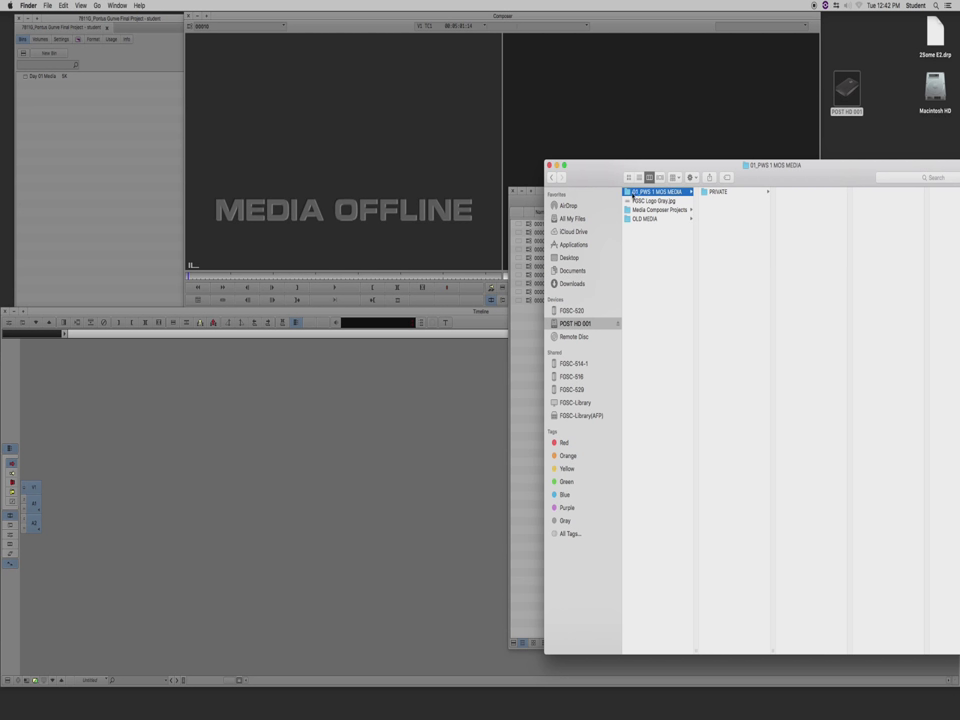
left_click(640, 191)
key("Left")
key("Delete")
key("Delete")
key("Delete")
key("Return")
Switch to Media Composer and load clip 00001 from the Day 01 Media bin to check its media.
left_click(246, 428)
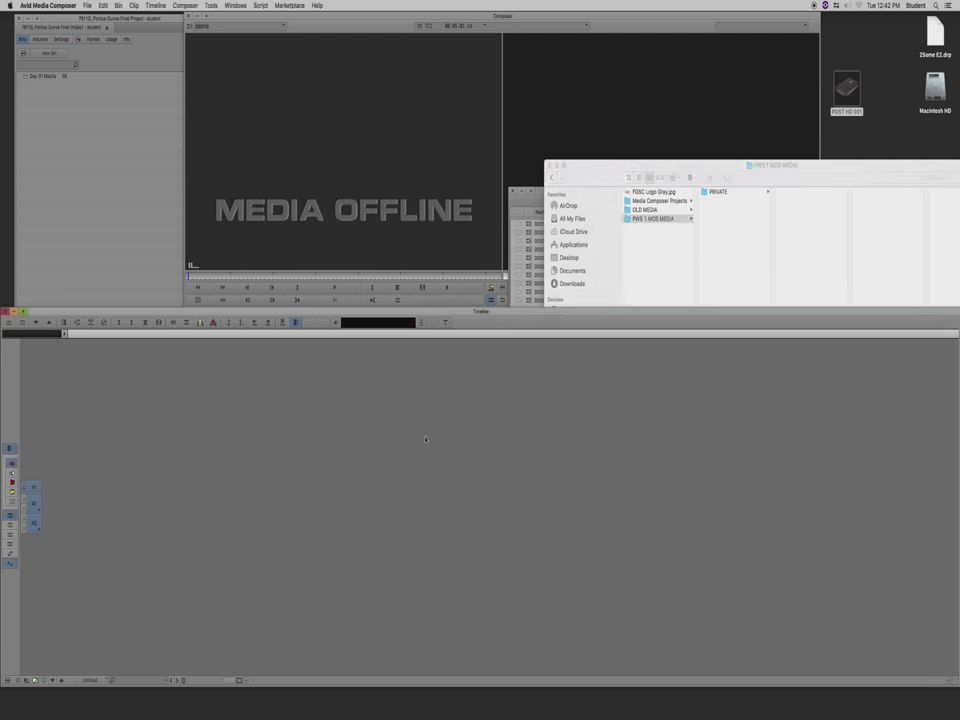
left_click(515, 282)
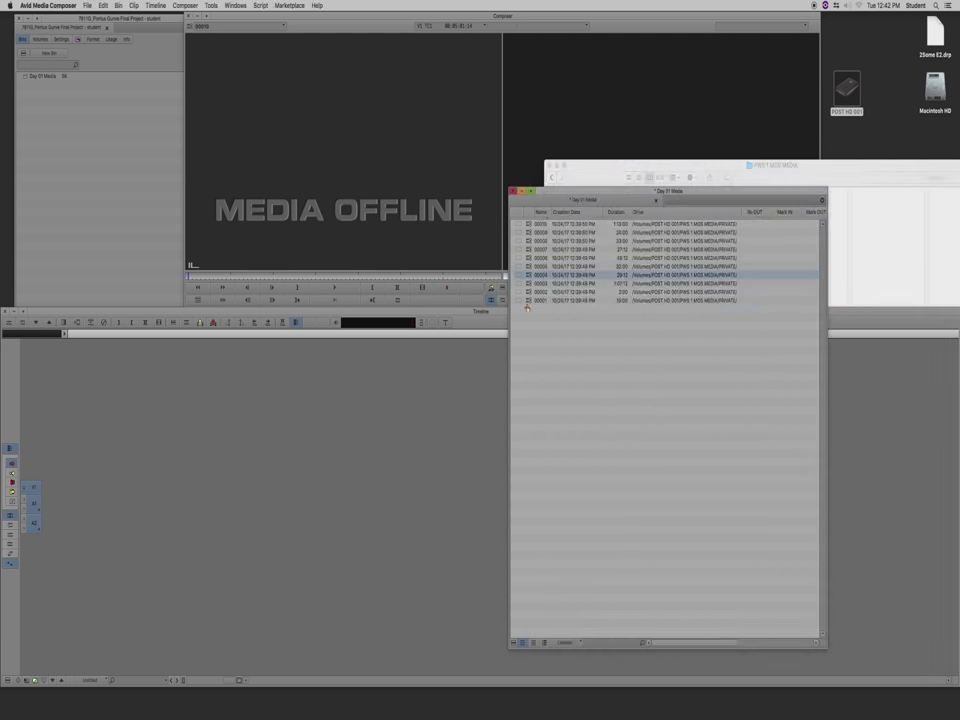
left_click(546, 359)
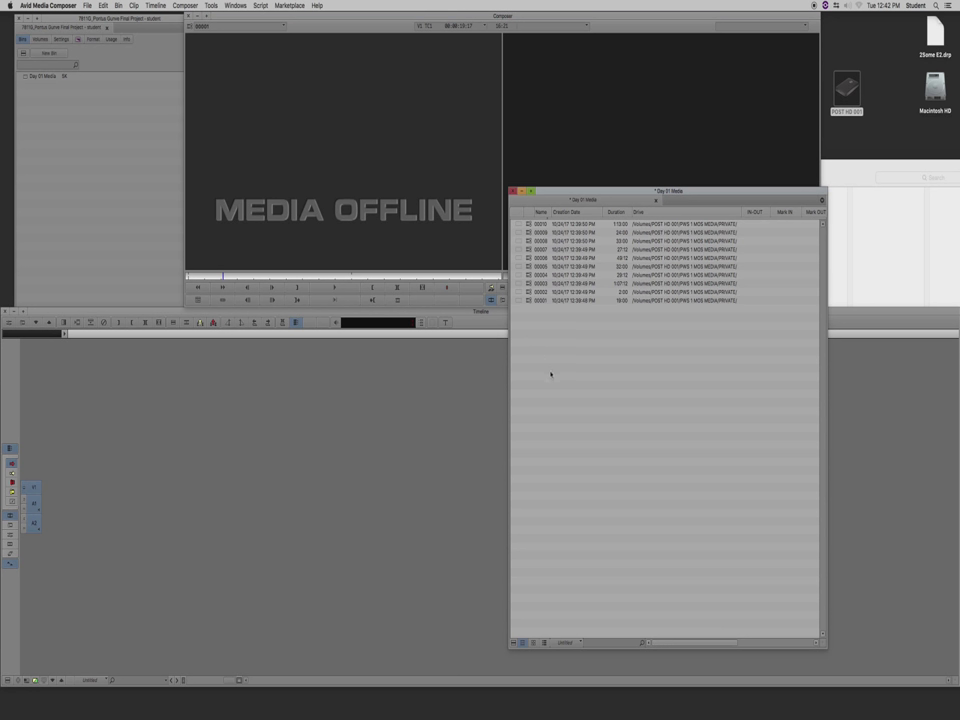
Reopen the Source Browser from the Day 01 Media bin and browse to the PWS 1 MOS MEDIA folder.
right_click(549, 350)
mouse_move(560, 362)
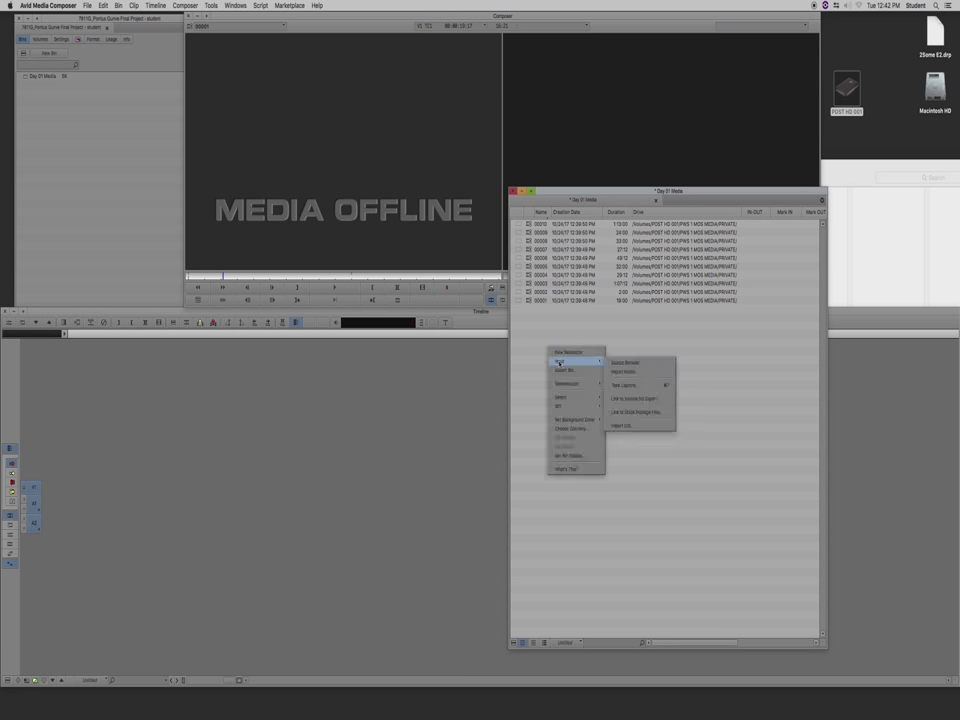
left_click(627, 362)
left_click(431, 108)
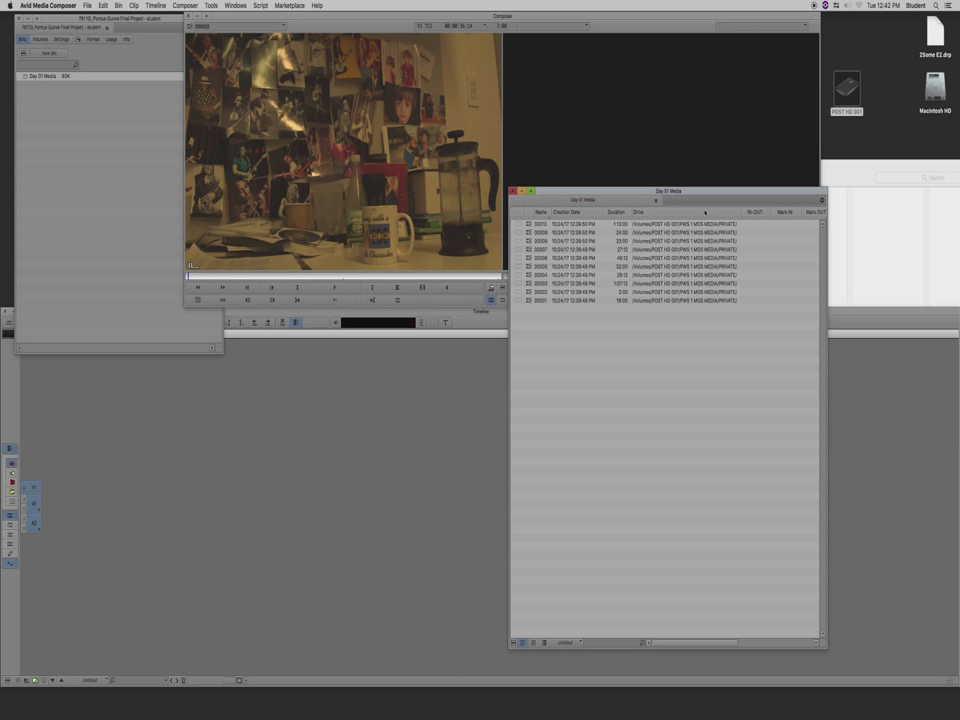
Move the Day 01 Media bin partly over the Composer, then select all of its clips and clear the selection.
left_click_drag(713, 193, 617, 105)
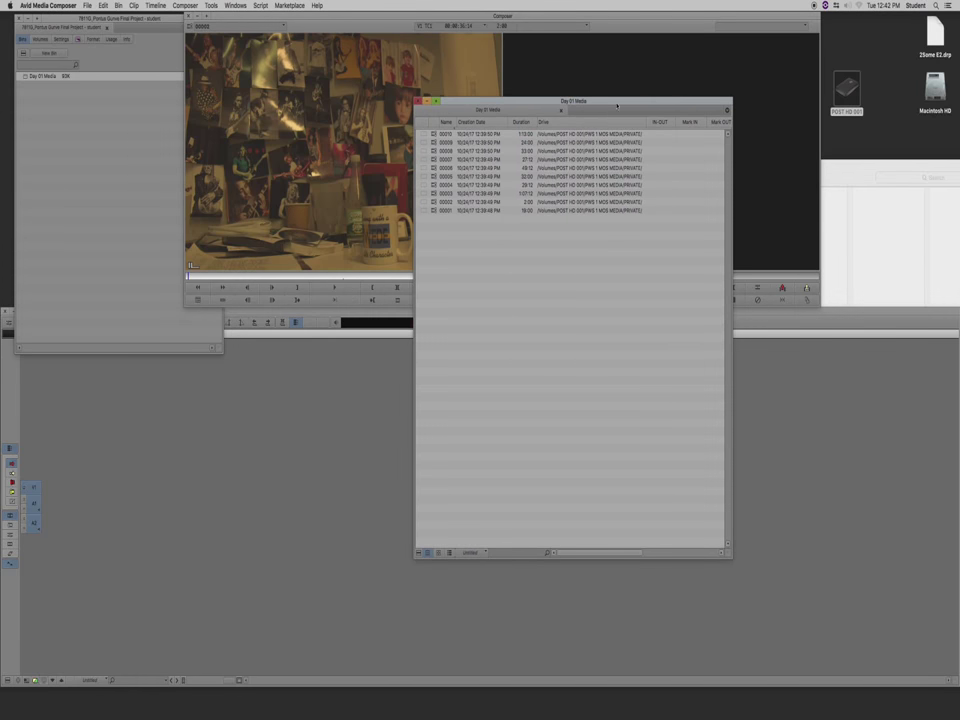
left_click(480, 210)
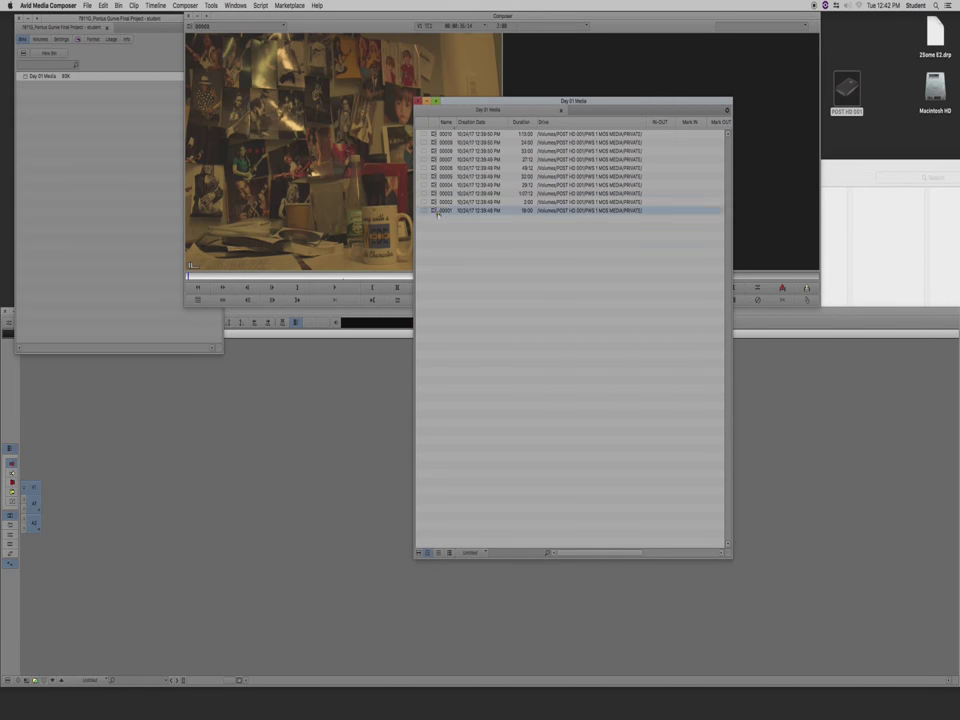
left_click(434, 133, "shift")
left_click(459, 321)
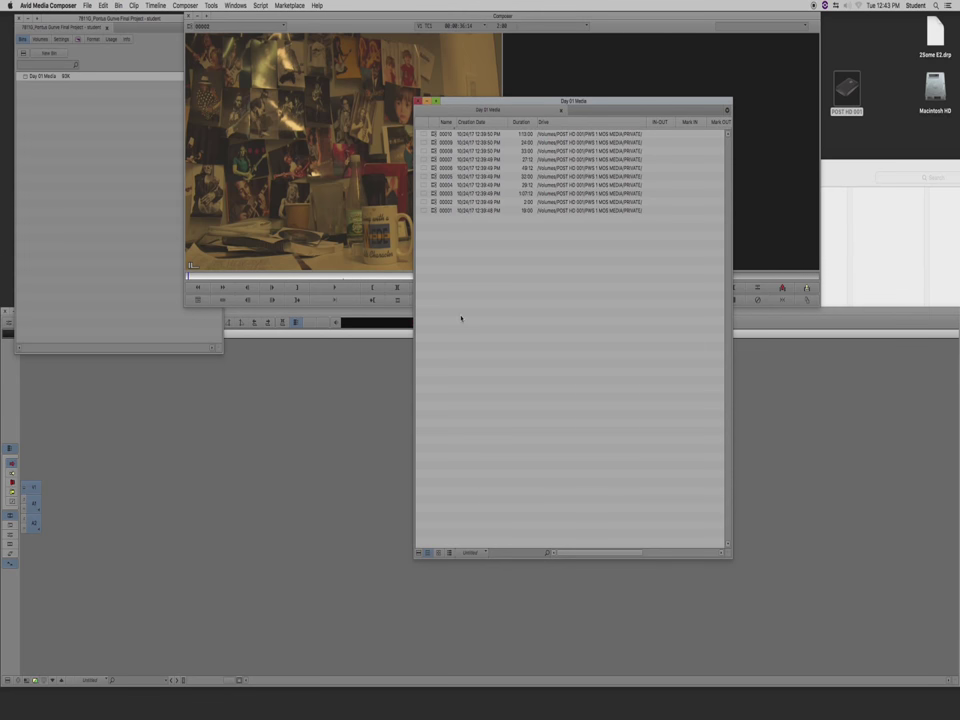
key("super+a")
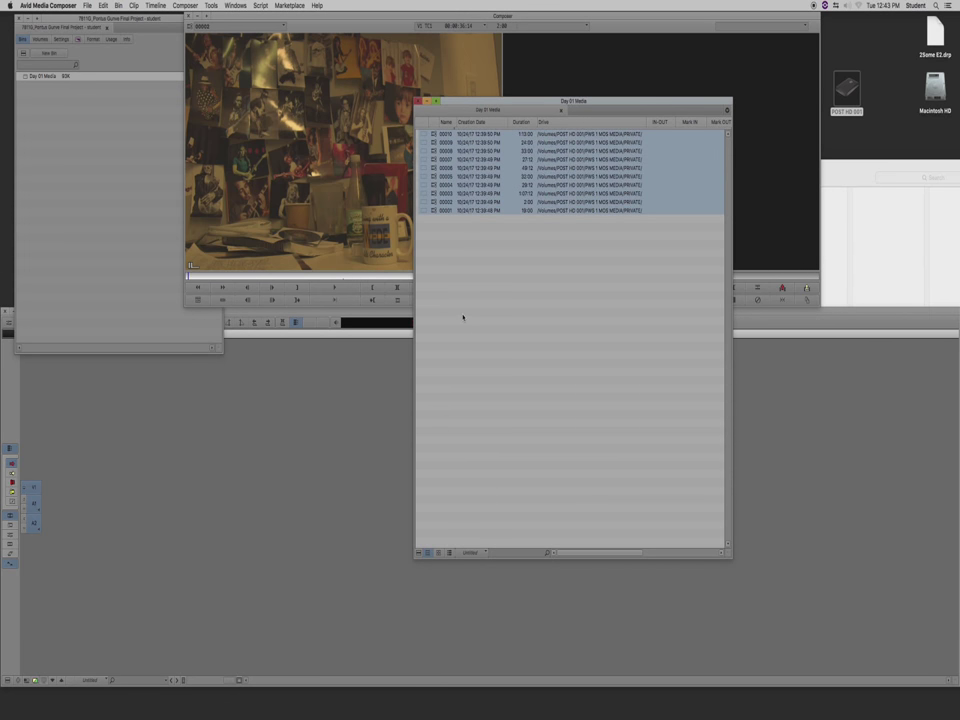
left_click(490, 352)
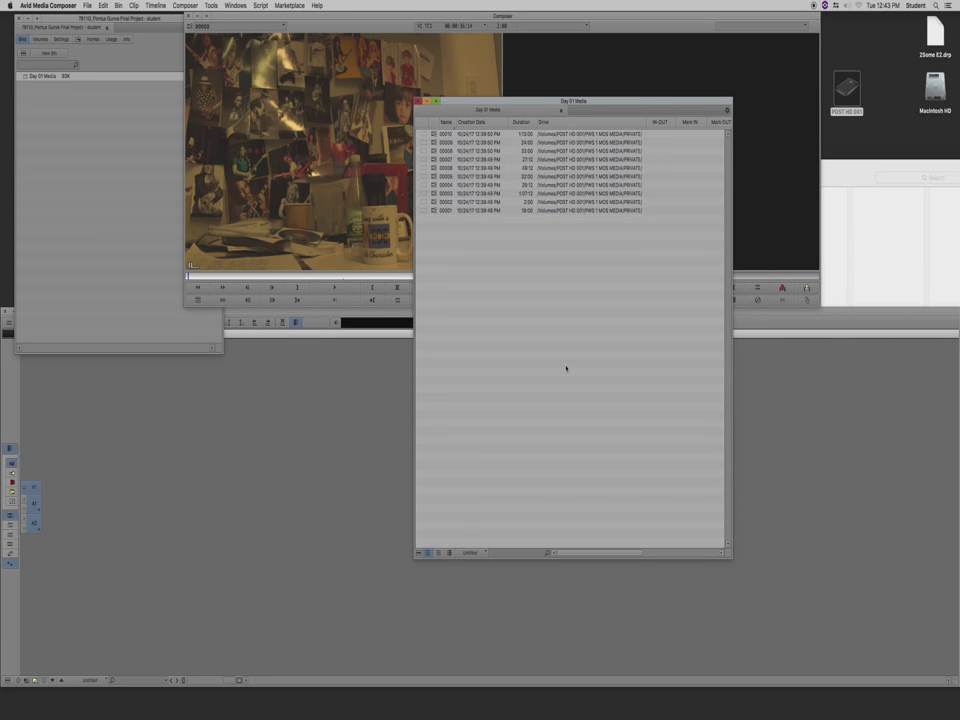
Move the Day 01 Media bin over the Composer's source monitor and select all of its clips.
left_click_drag(605, 102, 531, 116)
left_click(178, 37)
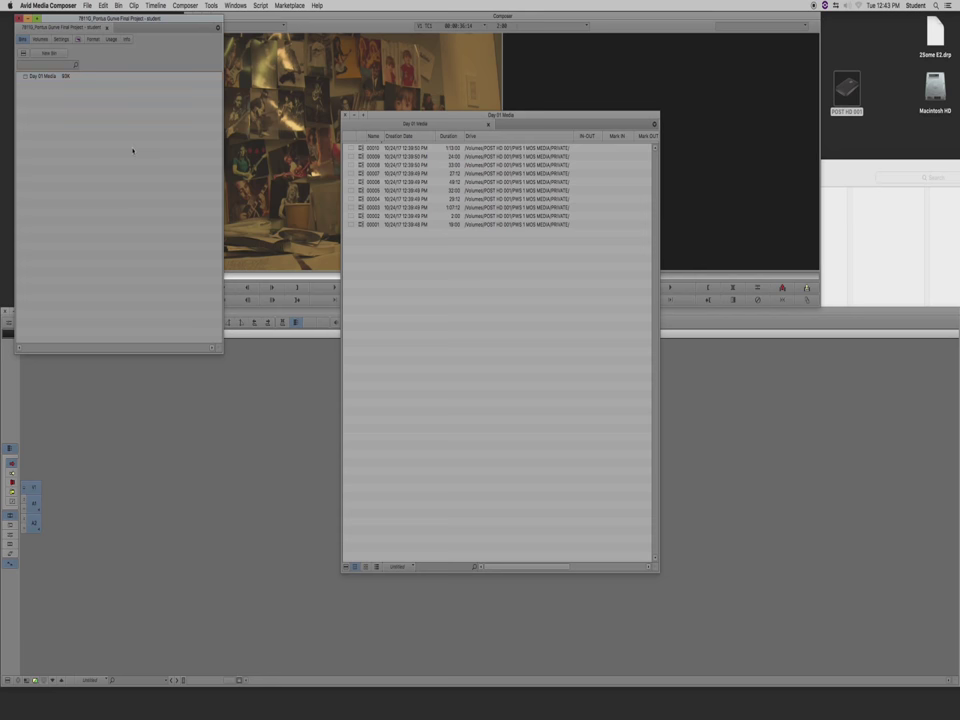
left_click(335, 177)
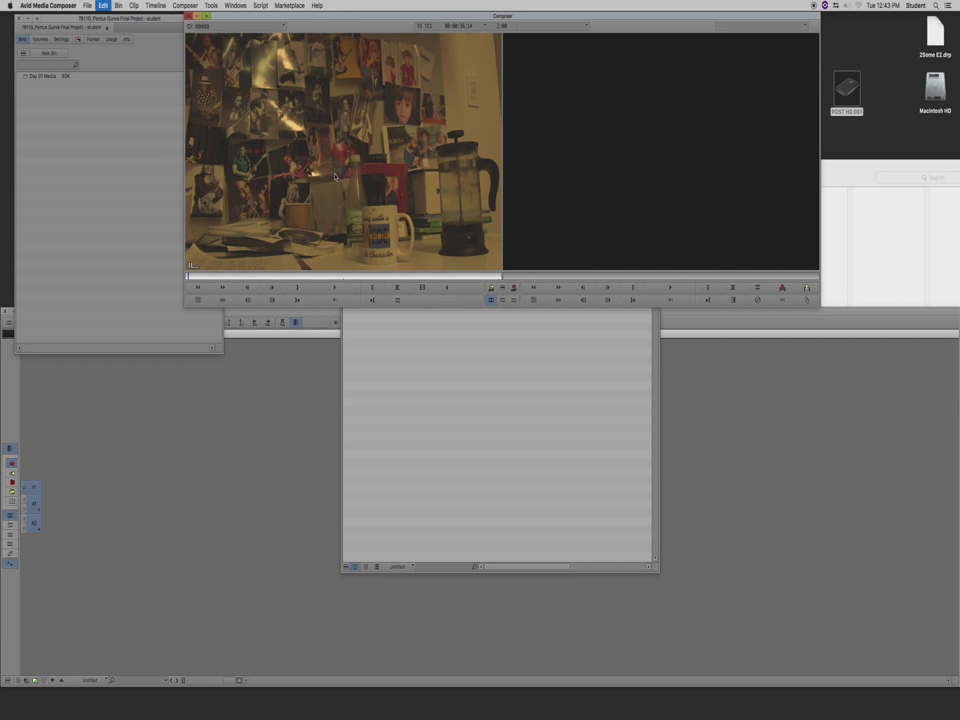
left_click(566, 471)
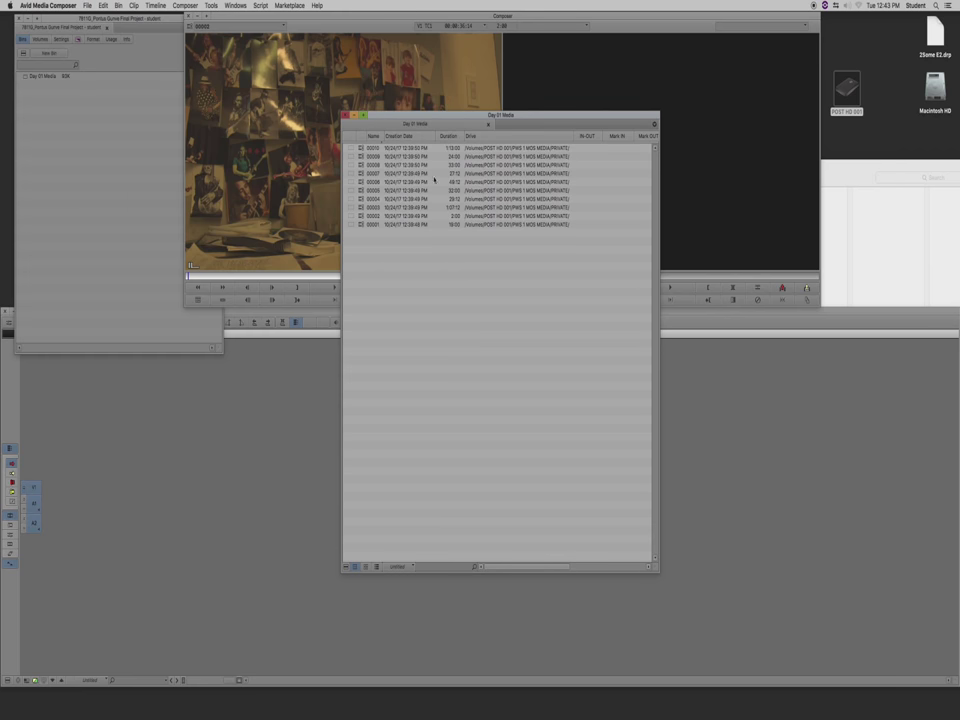
left_click_drag(456, 118, 231, 147)
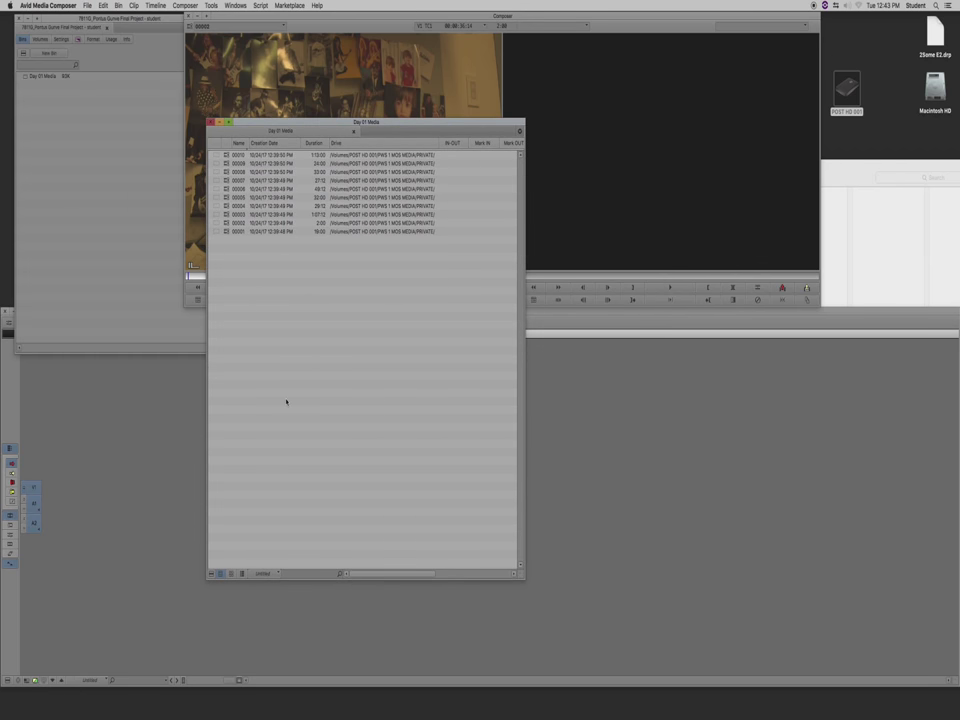
key("super+a")
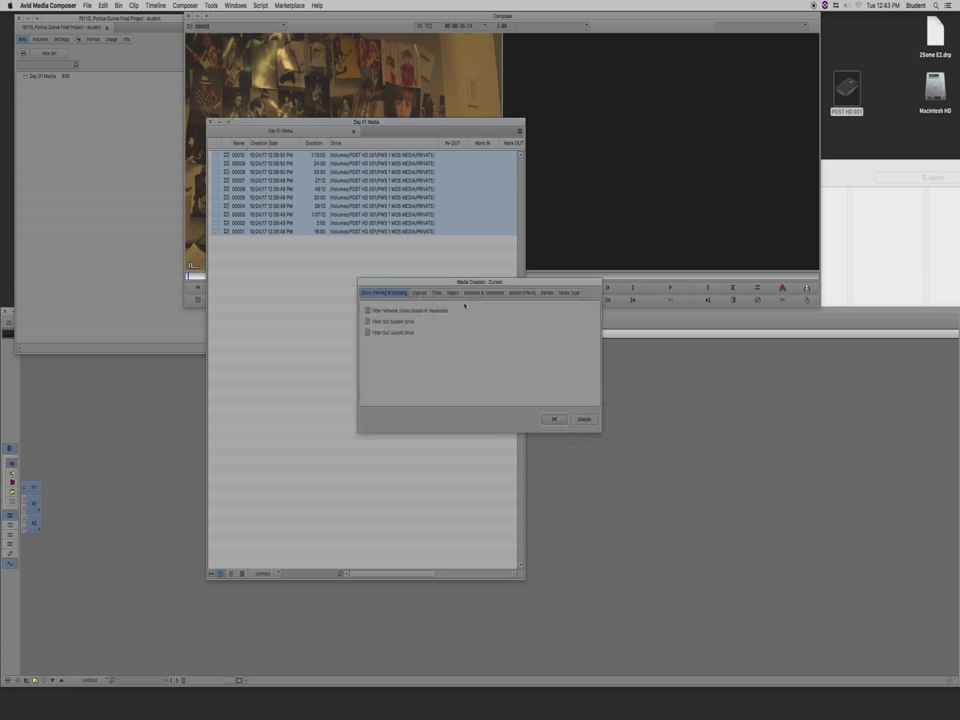
In the Media Creation settings, set the Titles video resolution to DNxHD 36 MXF and apply it to all media types.
left_click_drag(475, 282, 441, 196)
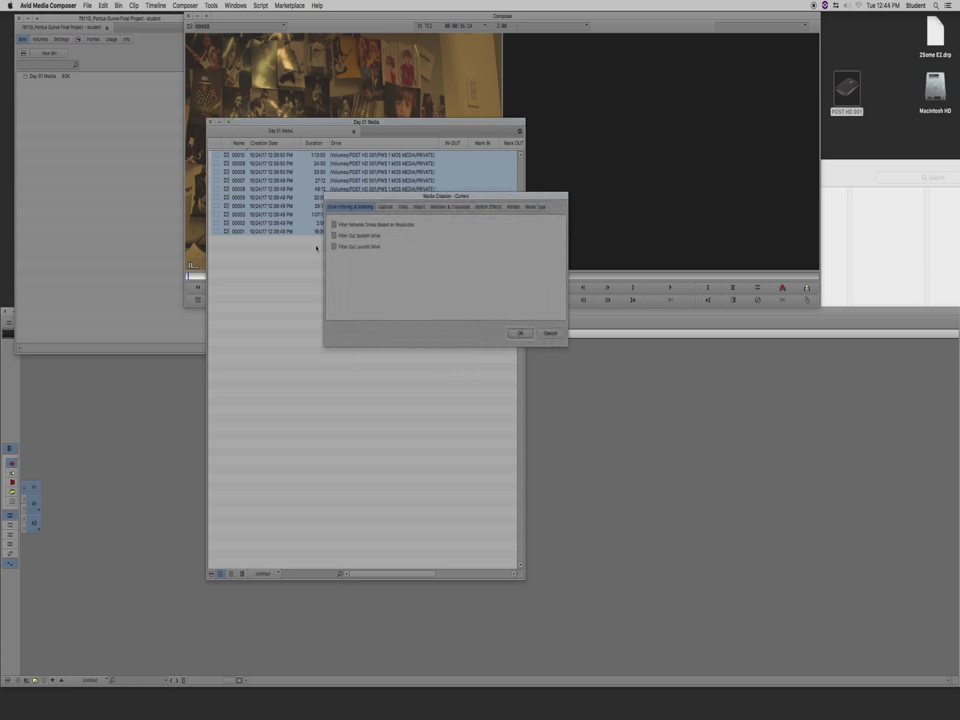
left_click(388, 207)
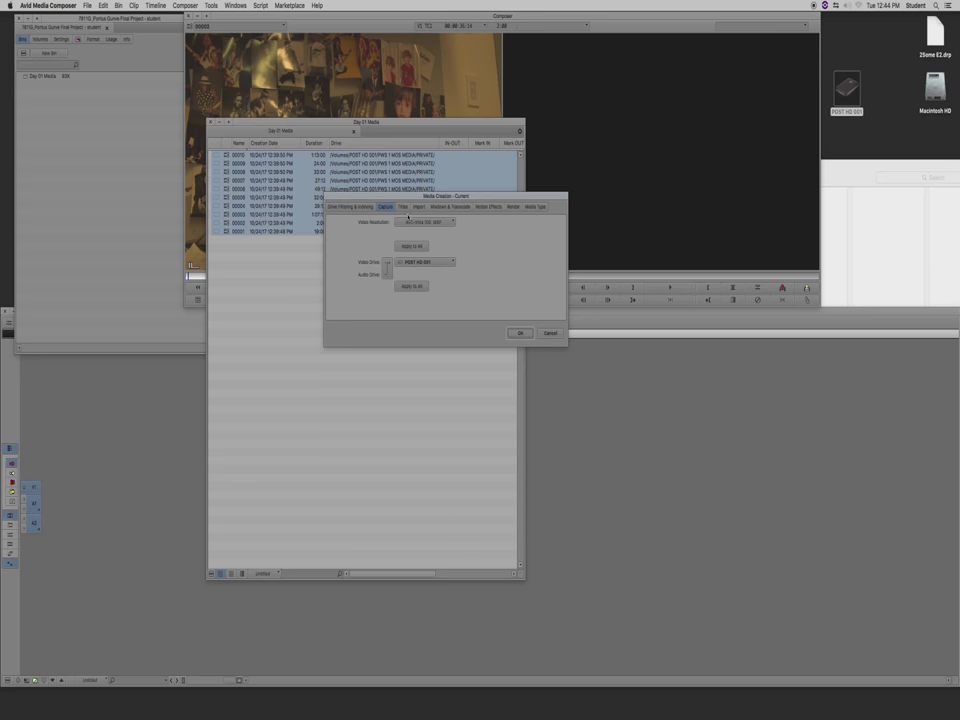
left_click(402, 207)
left_click(423, 222)
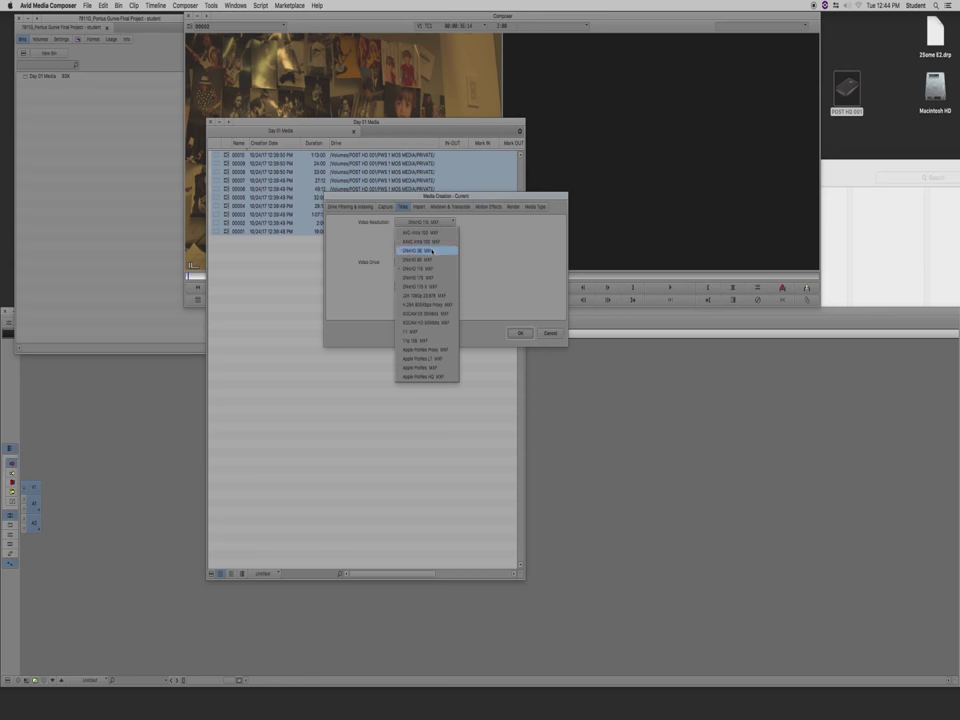
left_click(428, 251)
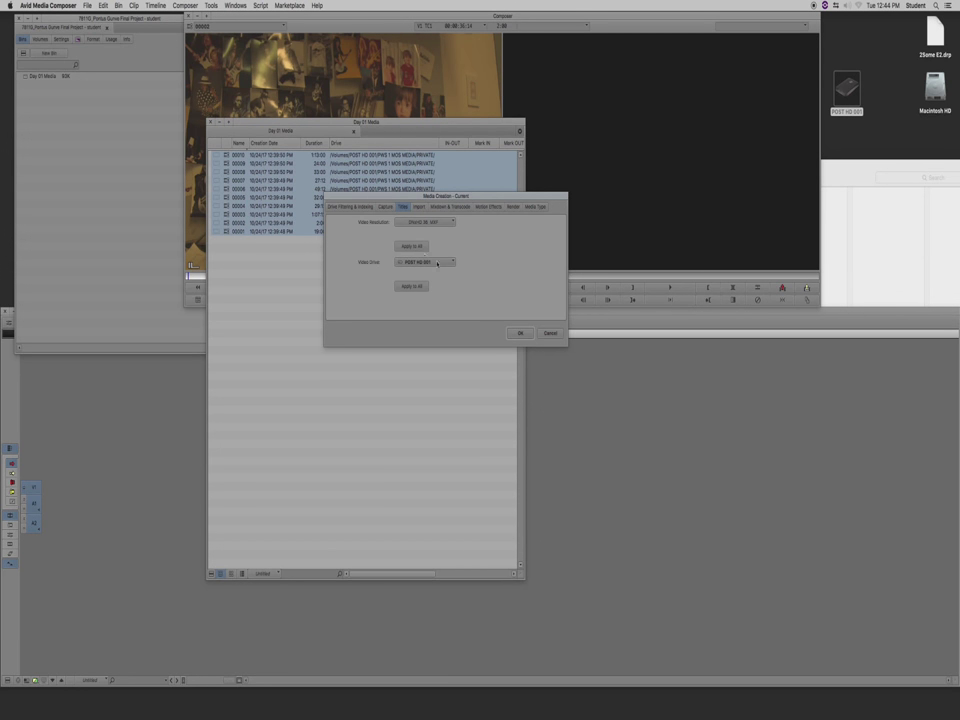
left_click(415, 247)
Check the Import, Mixdown & Transcode and Motion Effects settings, and examine which video resolutions are offered for Capture.
left_click(419, 207)
left_click(450, 207)
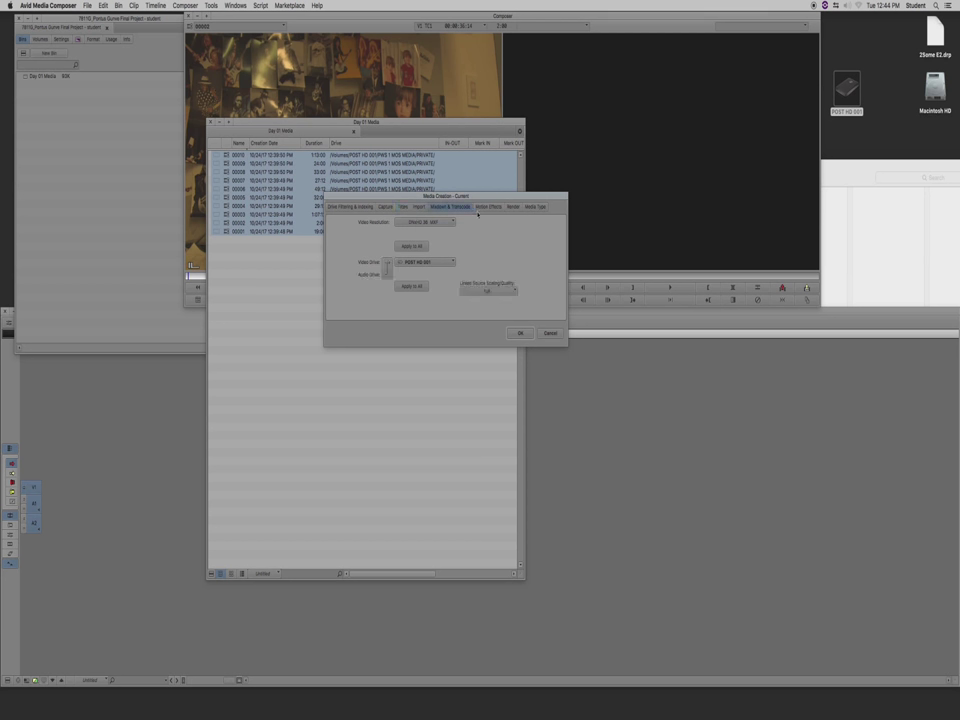
left_click(489, 207)
left_click(385, 207)
left_click(424, 222)
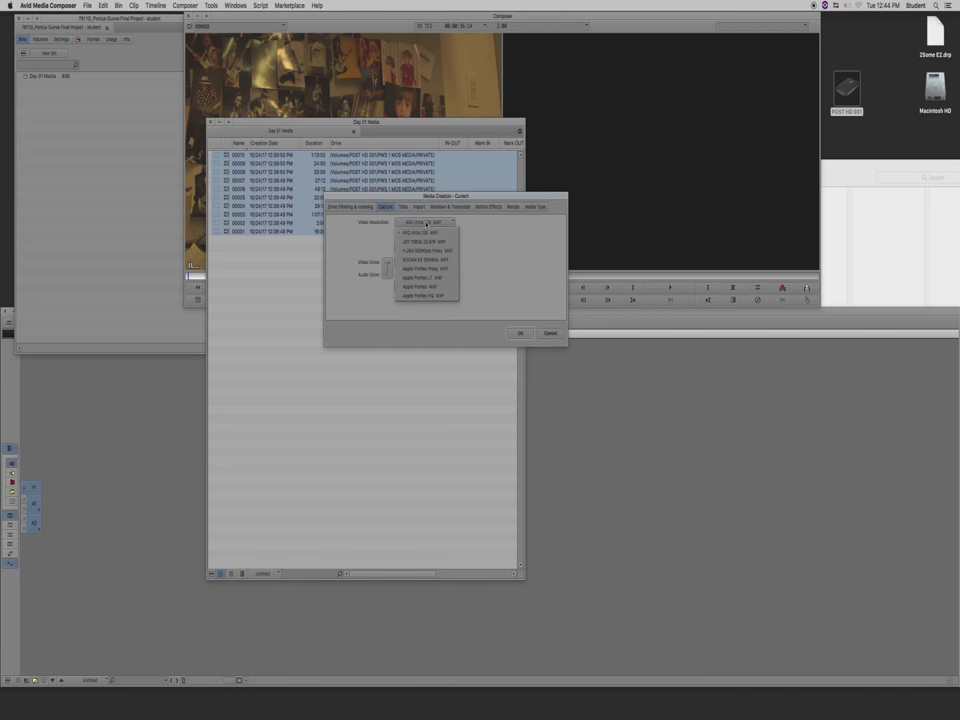
left_click(499, 231)
Review the video drive choices for Titles and Capture along with the Drive Filtering & Indexing options.
left_click(403, 207)
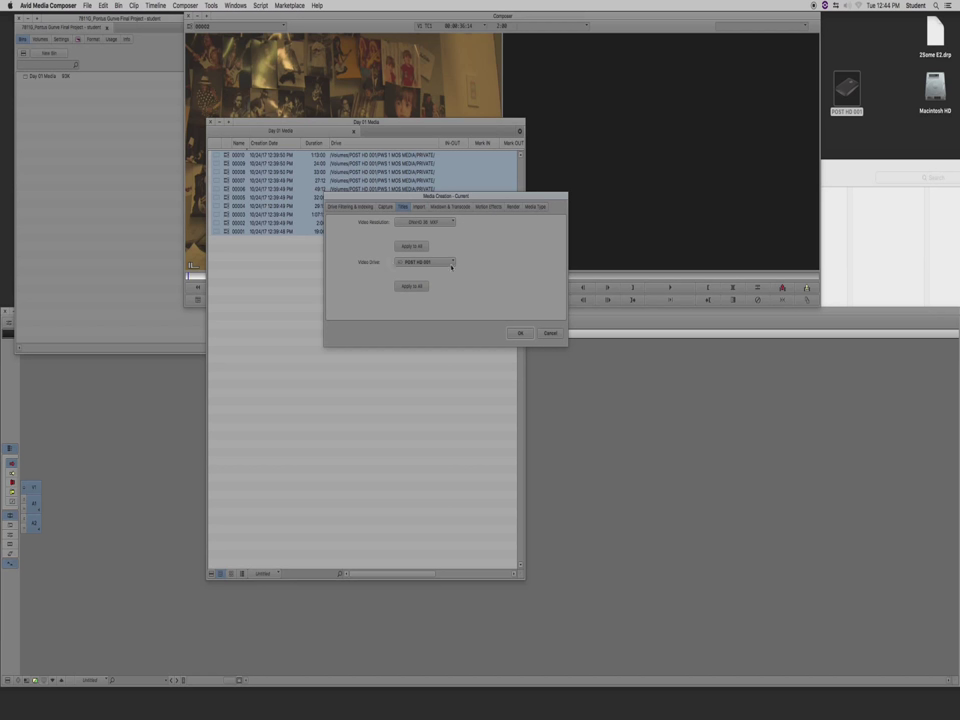
left_click(449, 263)
left_click(484, 259)
left_click(349, 207)
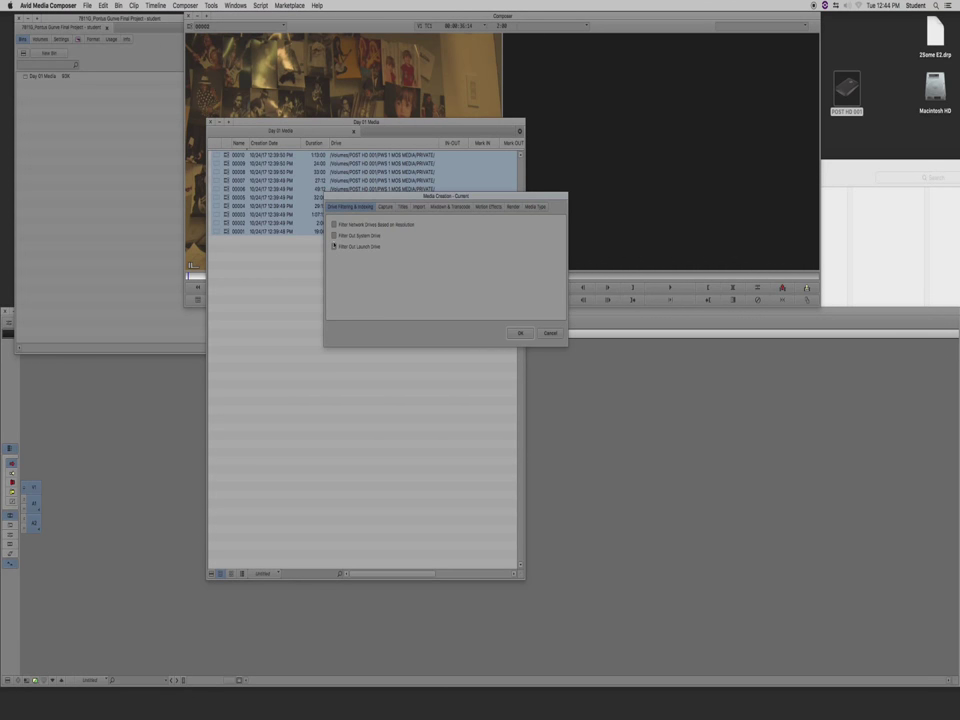
left_click(385, 207)
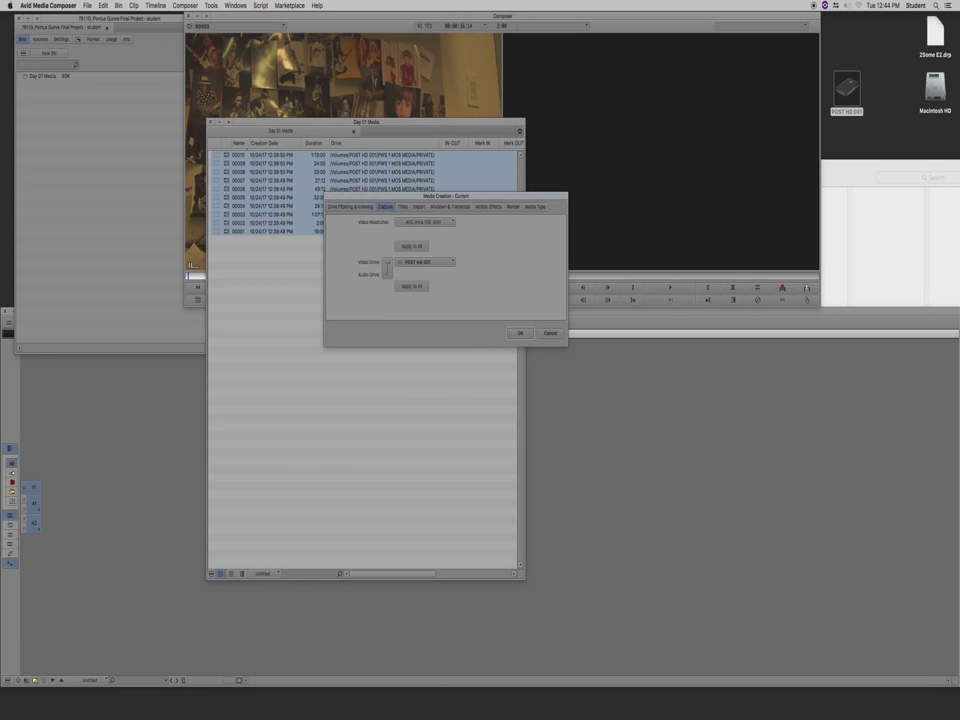
left_click(440, 262)
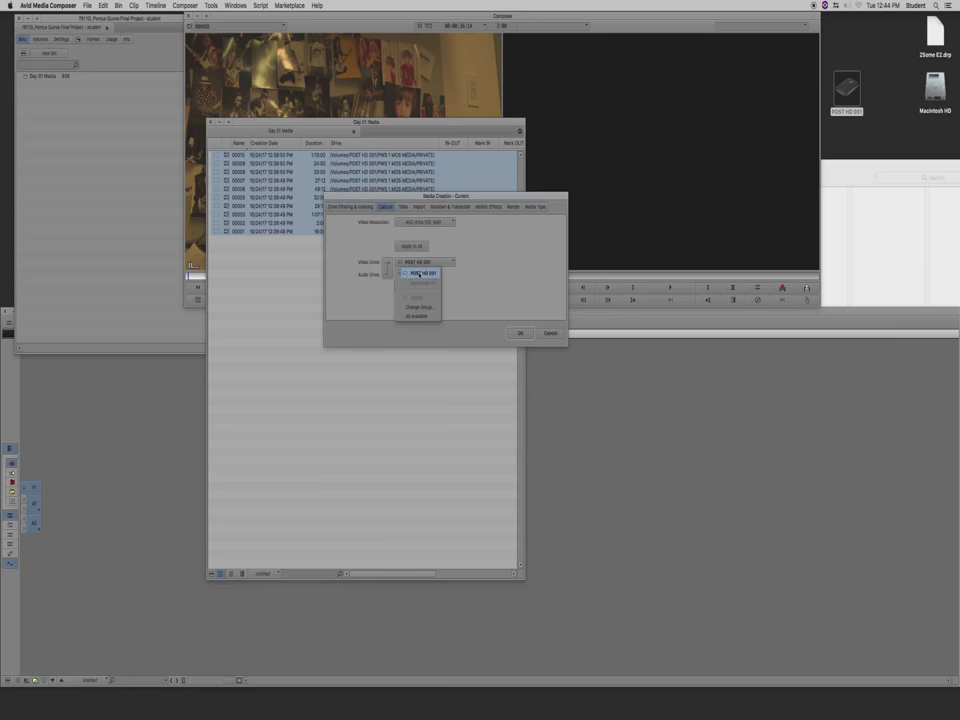
left_click(499, 250)
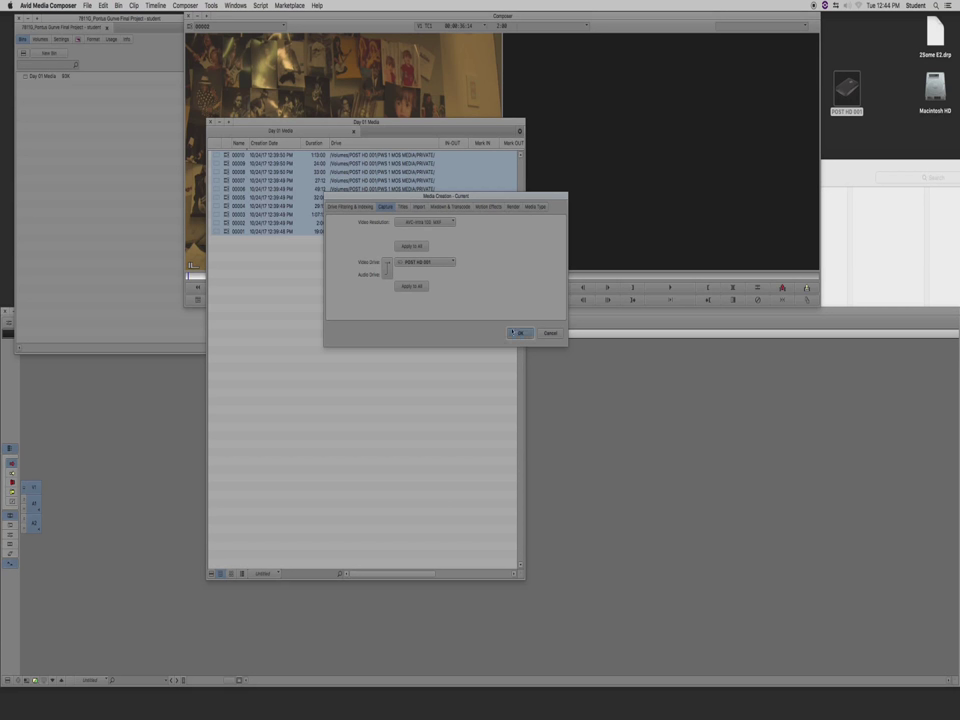
Keep DNxHD 36 MXF for Titles, apply the POST HD 001 drive to all media types, and accept the Media Creation settings.
left_click(405, 207)
left_click(437, 222)
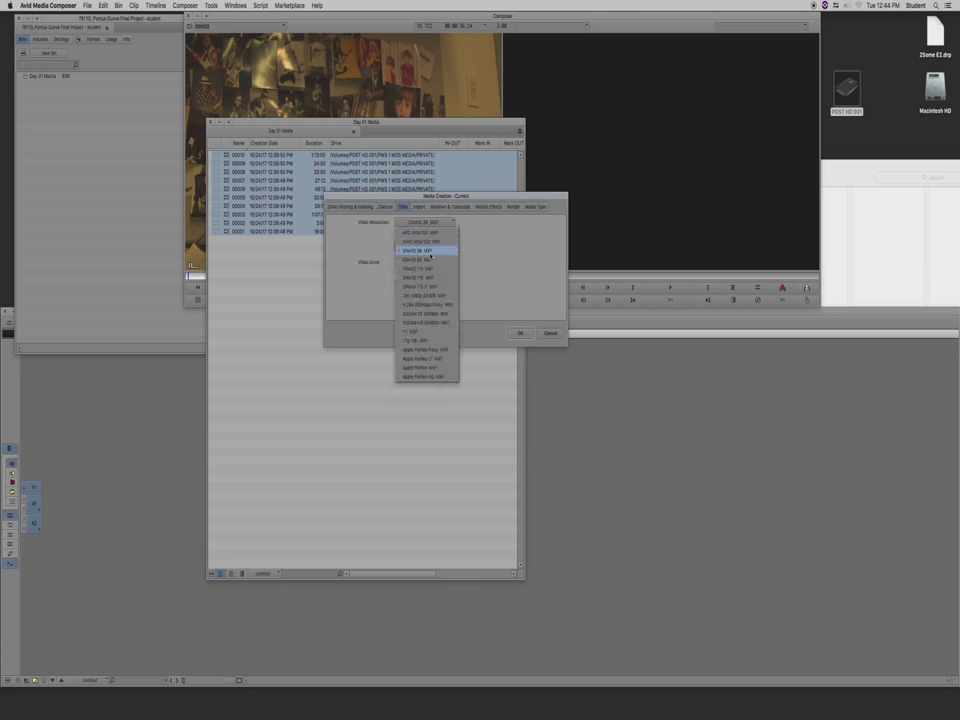
left_click(431, 256)
left_click(411, 286)
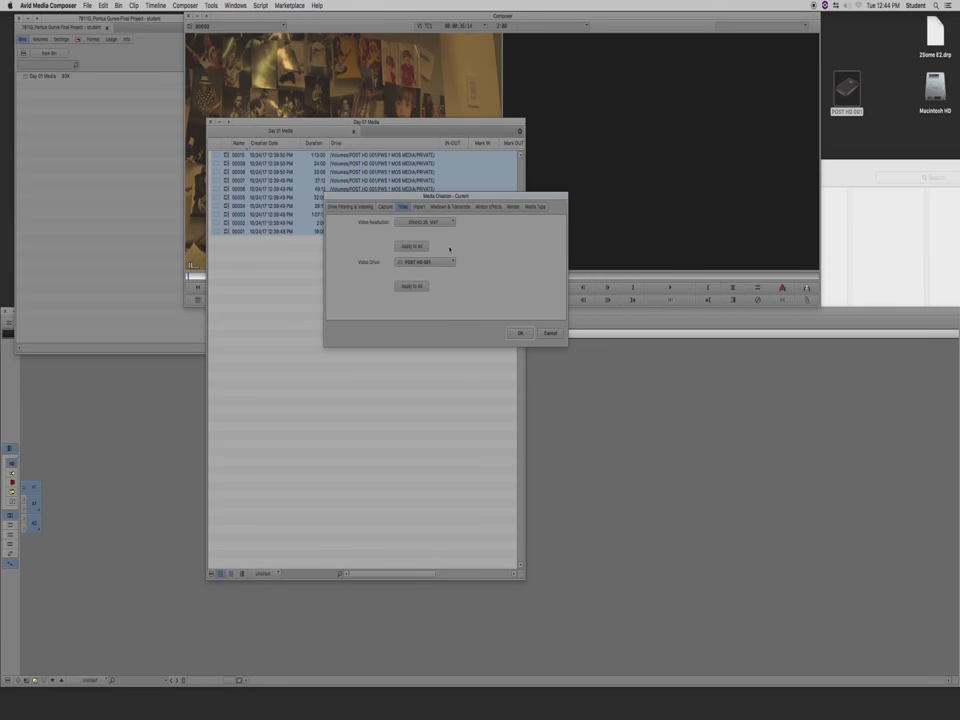
left_click(519, 333)
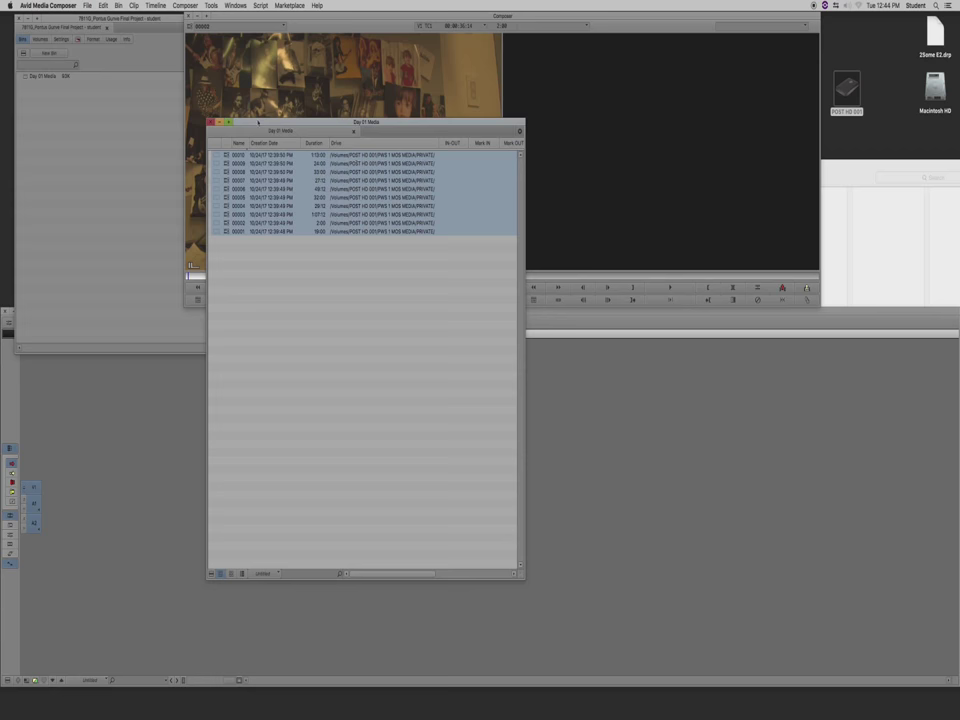
Open Consolidate/Transcode for the selected Day 01 Media clips, choose Transcode and set POST HD 001 as the target drive.
left_click_drag(258, 121, 263, 97)
right_click(234, 167)
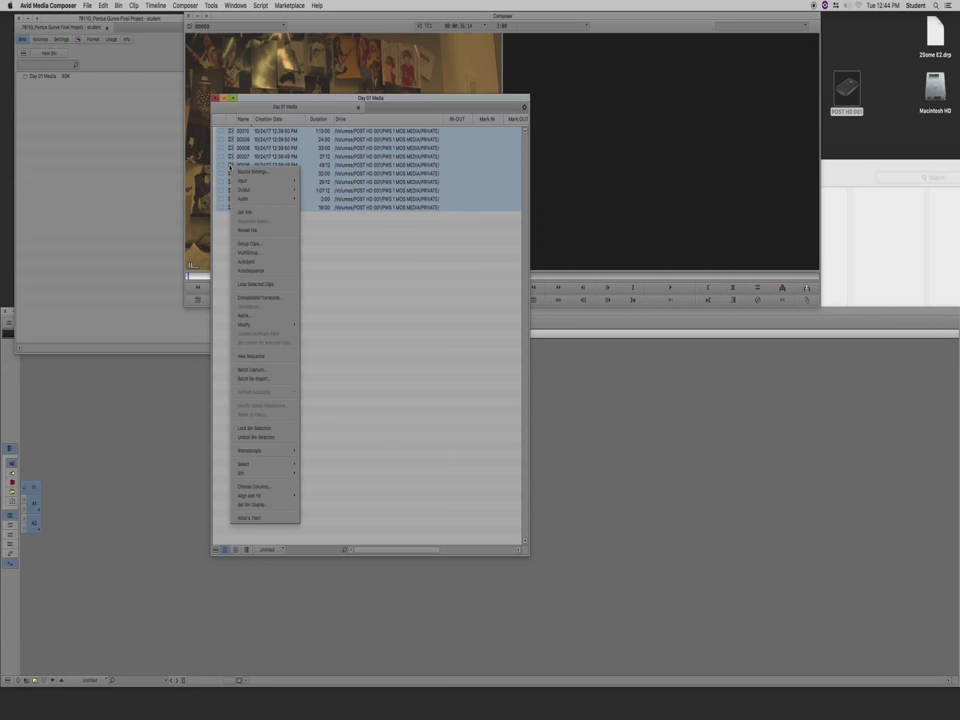
left_click(252, 298)
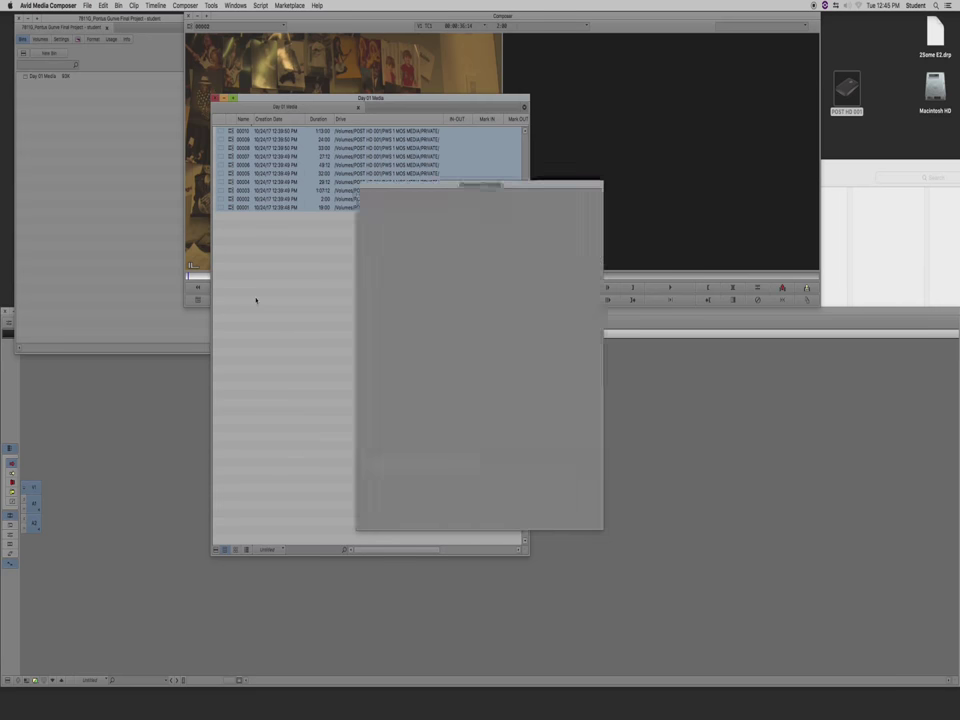
left_click_drag(432, 188, 421, 128)
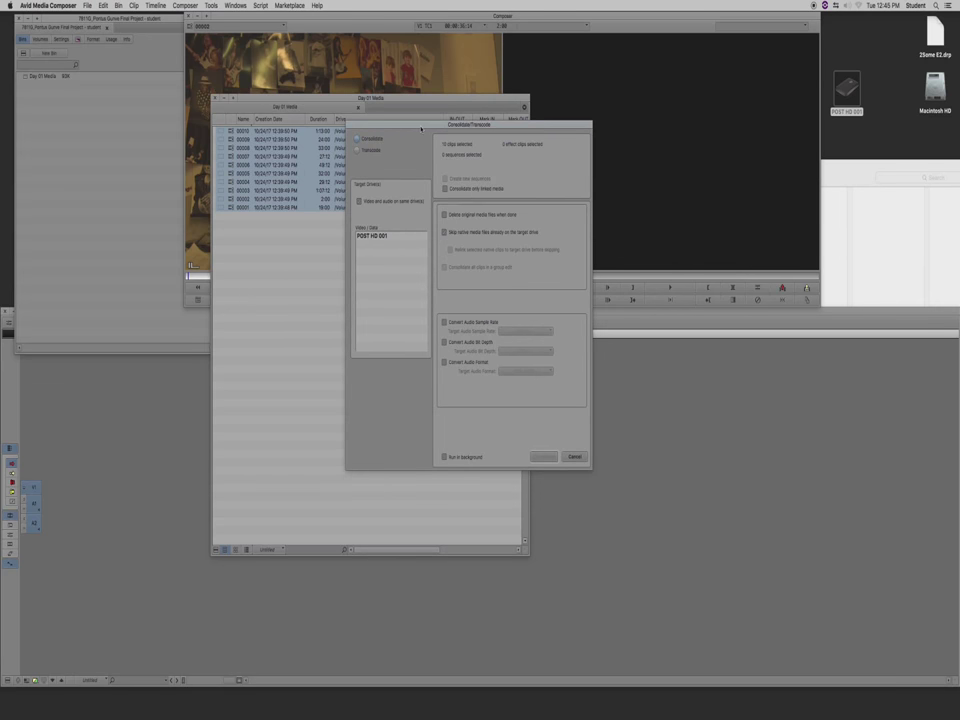
left_click(357, 151)
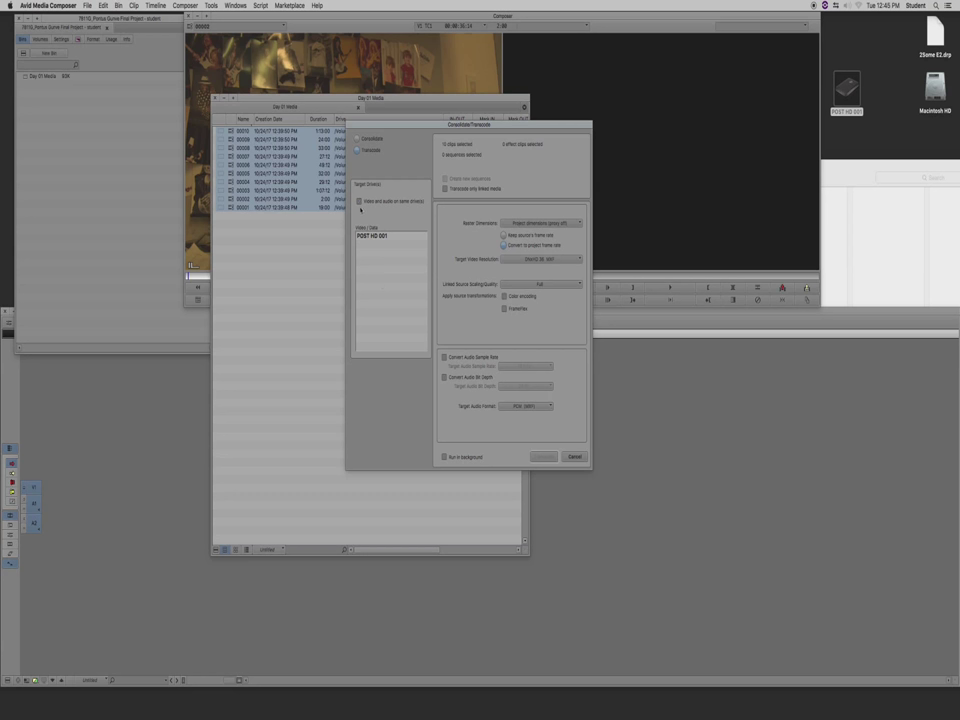
left_click(377, 237)
left_click_drag(440, 124, 358, 145)
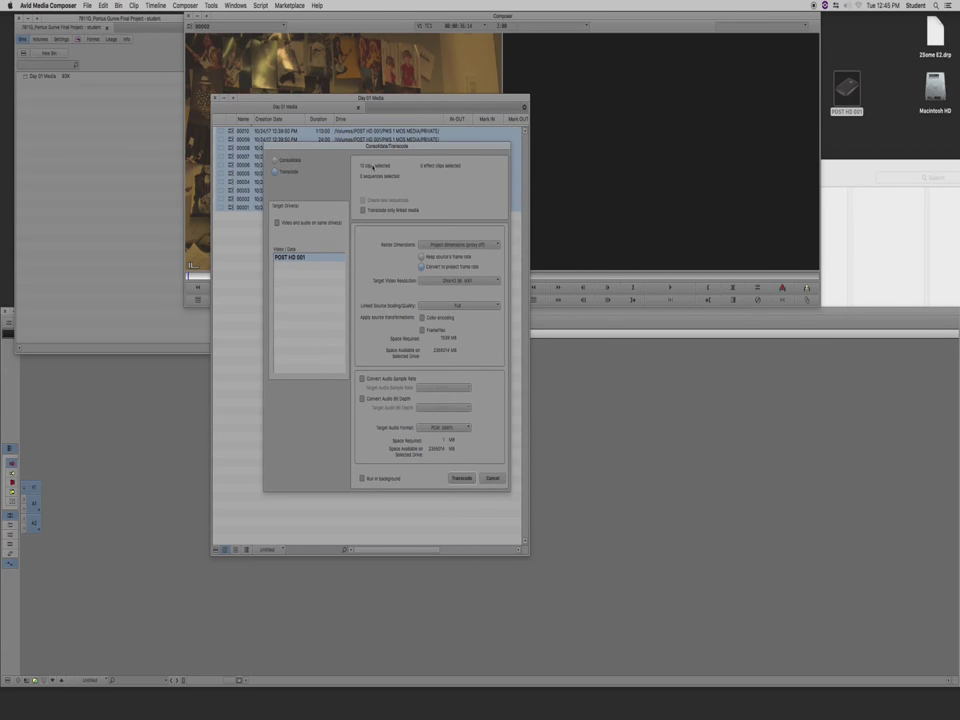